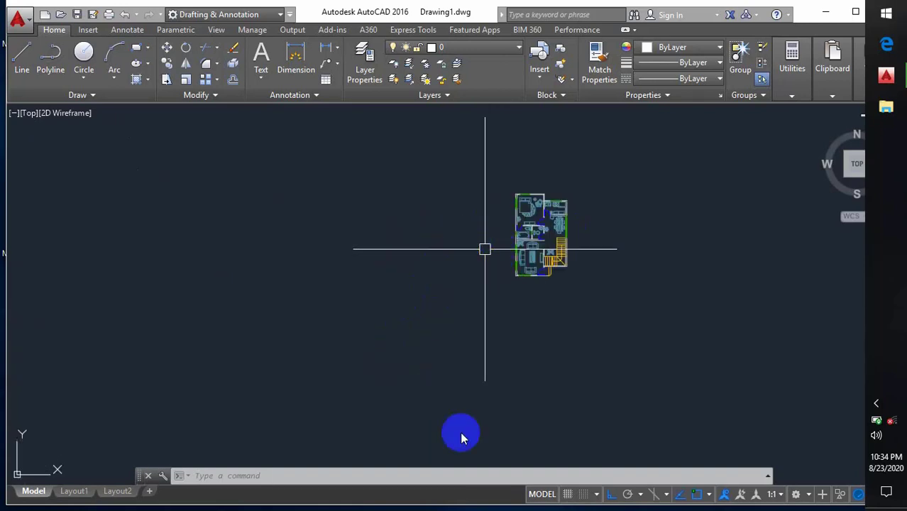
# Draw a short horizontal line in the empty area beside the furnished floor plan and erase it.
pyautogui.scroll(-4, 389, 326)
pyautogui.scroll(4, 388, 326)
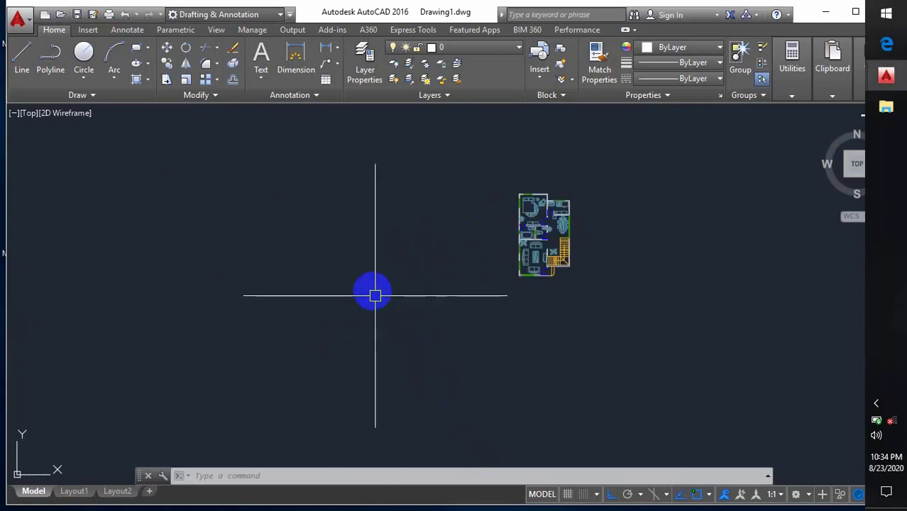
pyautogui.write('l')
pyautogui.press('Return')
pyautogui.click(312, 271)
pyautogui.click(411, 334)
pyautogui.press('Escape')
pyautogui.click(394, 217)
pyautogui.click(315, 324)
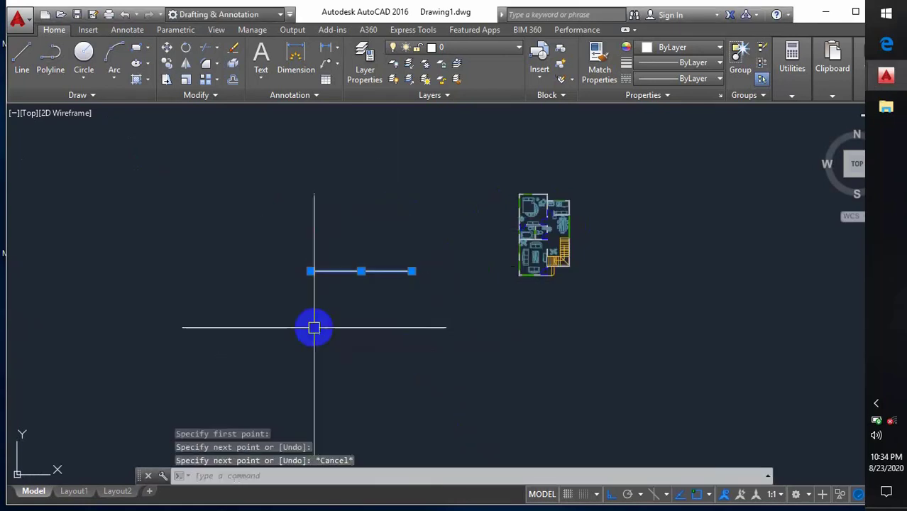
pyautogui.press('Delete')
# Examine the layout of the small furnished floor plan, including its walls, windows, stairs and furniture.
pyautogui.scroll(-1, 462, 318)
pyautogui.scroll(5, 472, 277)
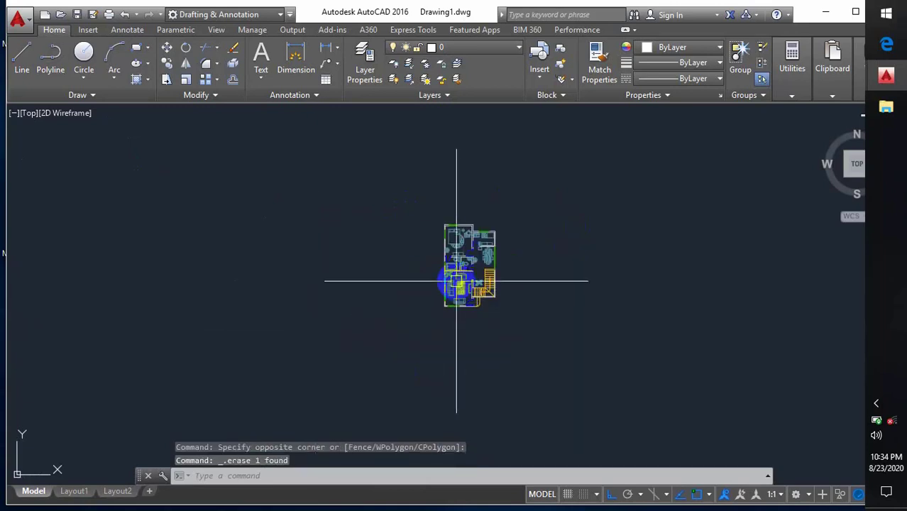
pyautogui.moveTo(472, 267); pyautogui.dragTo(441, 310, button='middle')
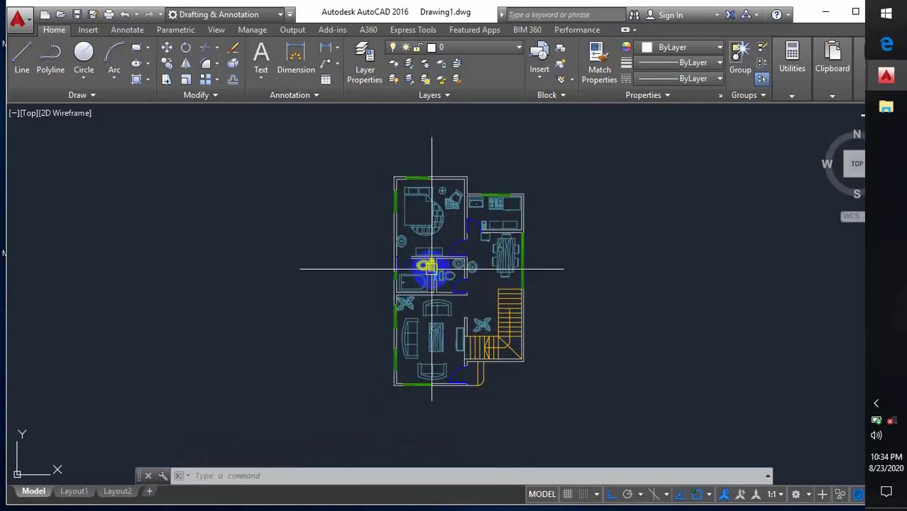
pyautogui.moveTo(432, 269)
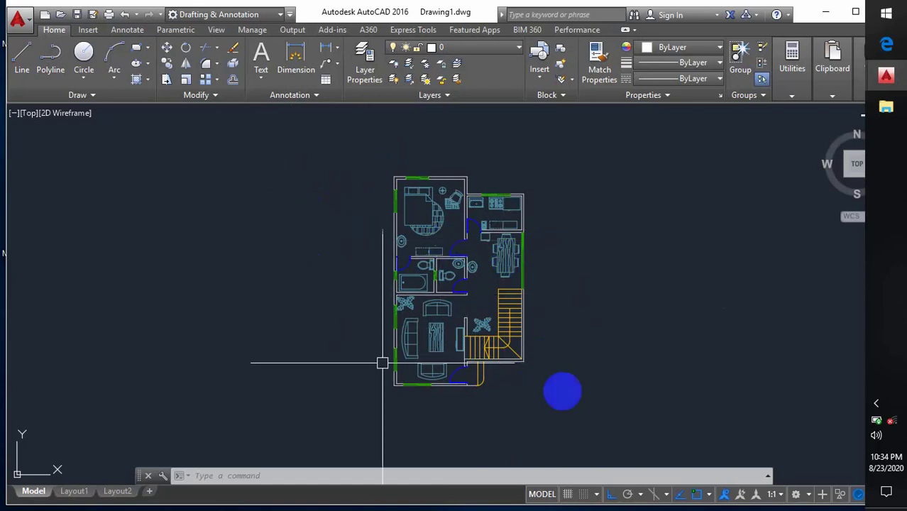
pyautogui.scroll(-10, 474, 242)
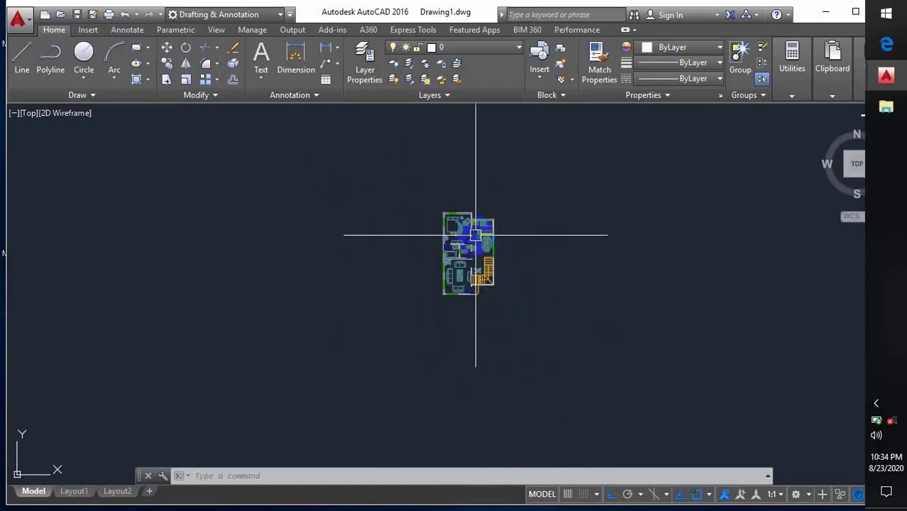
pyautogui.moveTo(479, 263); pyautogui.dragTo(585, 223, button='middle')
pyautogui.scroll(-5, 557, 231)
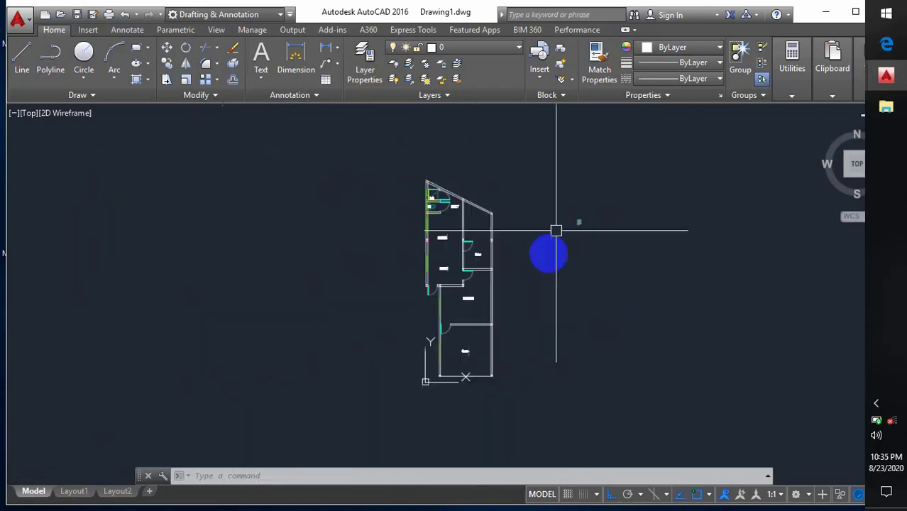
# Examine the floor plan with the slanted wall, reviewing its rooms, doors, windows and columns.
pyautogui.scroll(3, 468, 276)
pyautogui.moveTo(456, 272); pyautogui.dragTo(415, 317, button='middle')
pyautogui.scroll(2, 443, 286)
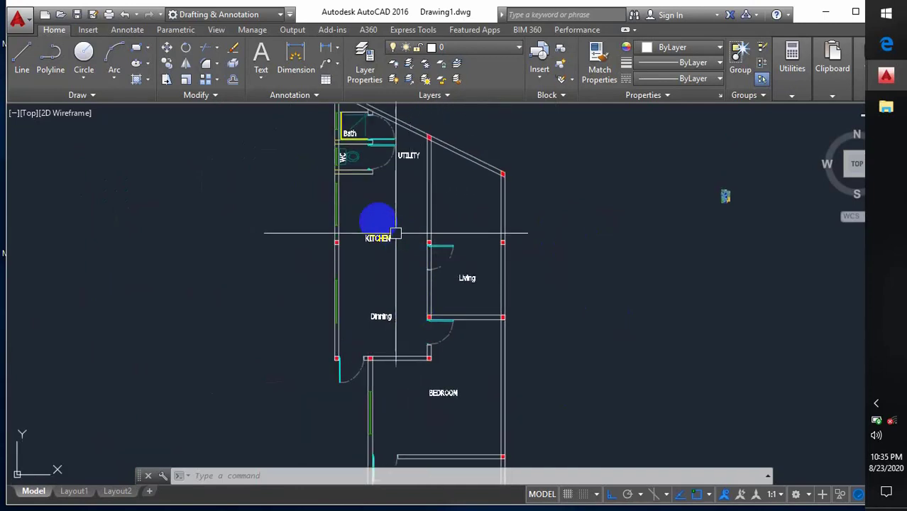
pyautogui.scroll(-2, 386, 229)
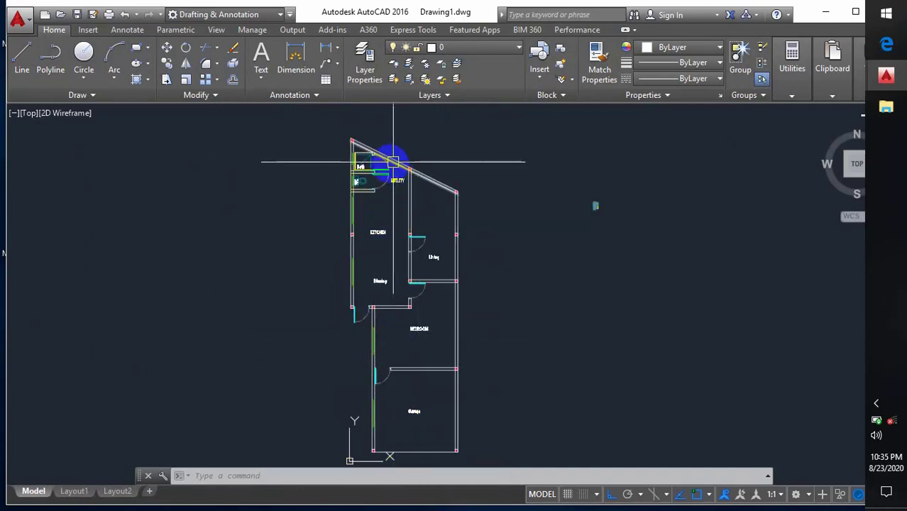
pyautogui.moveTo(441, 235); pyautogui.dragTo(358, 246, button='middle')
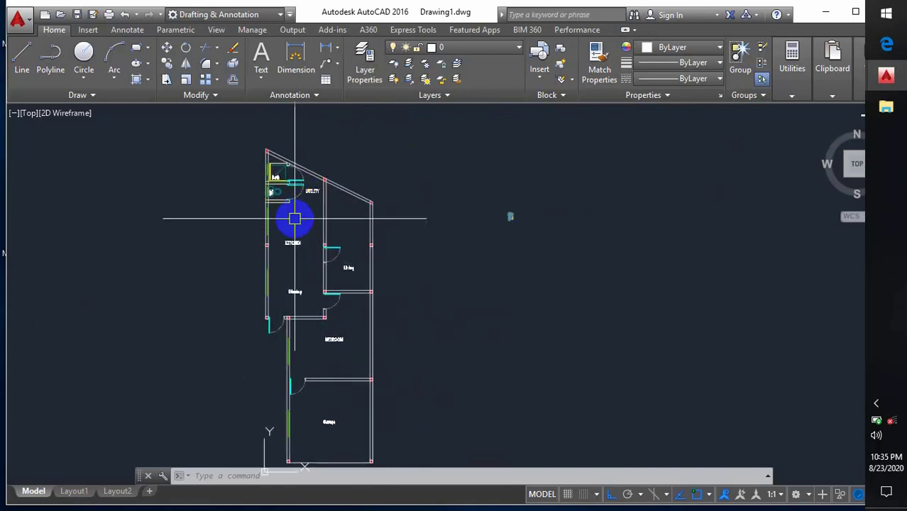
pyautogui.scroll(-2, 295, 218)
pyautogui.moveTo(305, 269); pyautogui.dragTo(328, 238, button='middle')
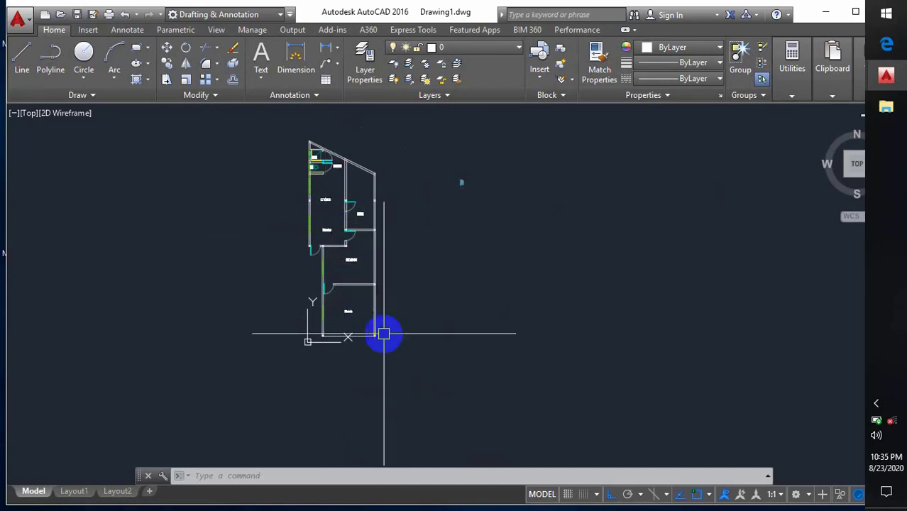
pyautogui.scroll(2, 320, 257)
pyautogui.moveTo(320, 257); pyautogui.dragTo(423, 306, button='middle')
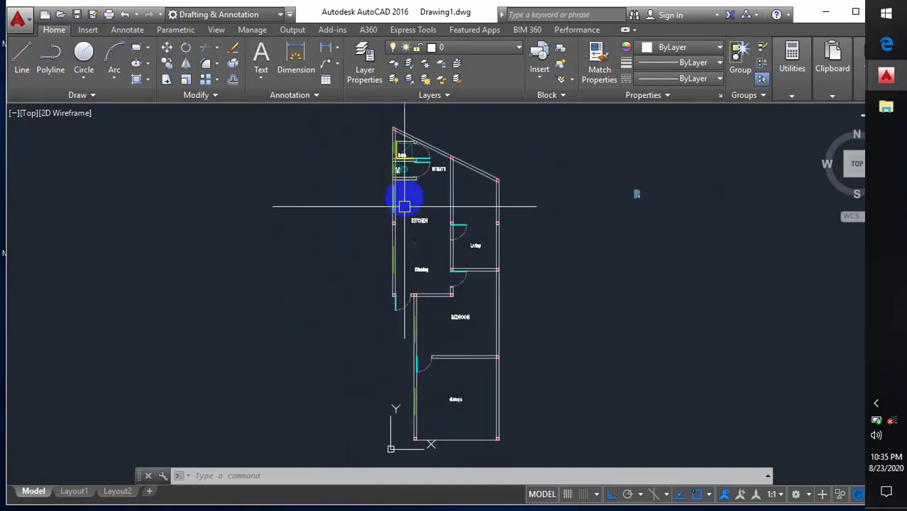
# Move the entire floor plan with the slanted wall away from the coordinate origin into empty space.
pyautogui.scroll(-3, 379, 285)
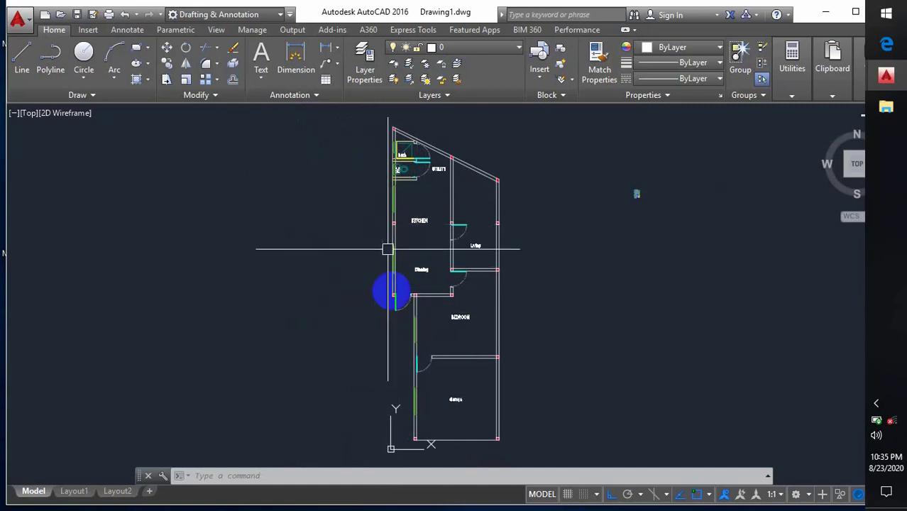
pyautogui.click(348, 136)
pyautogui.click(530, 397)
pyautogui.moveTo(489, 419); pyautogui.dragTo(561, 389, button='middle')
pyautogui.write('M')
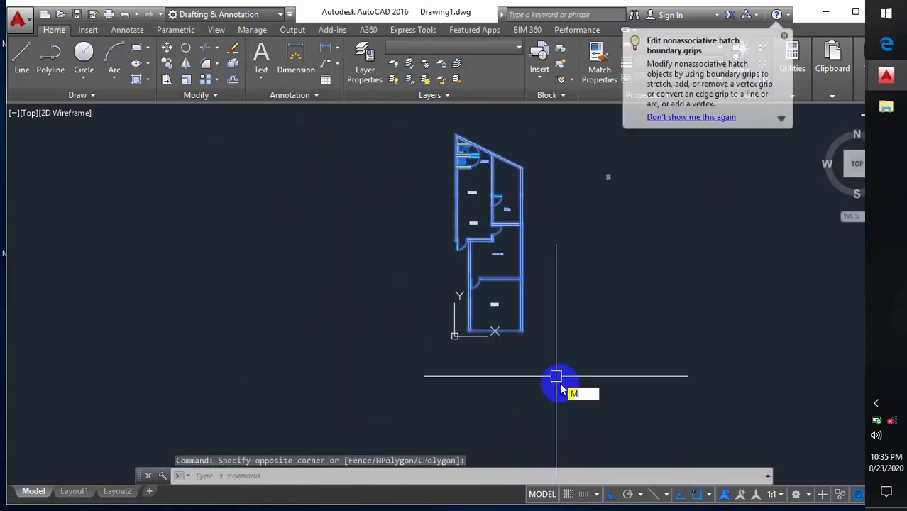
pyautogui.press('Return')
pyautogui.click(572, 432)
pyautogui.click(405, 409)
pyautogui.moveTo(377, 400); pyautogui.dragTo(526, 394, button='middle')
pyautogui.press('Escape')
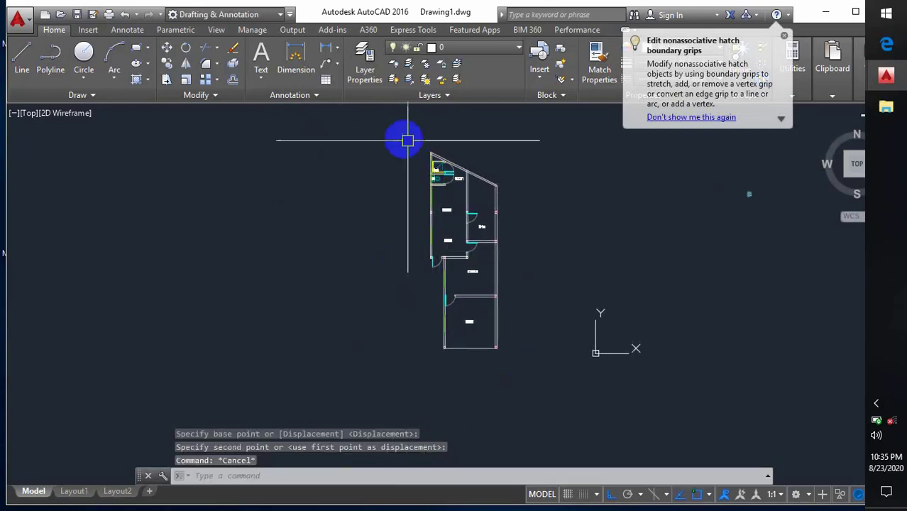
# Set UCSICON to the Noorigin option so the coordinate icon stays in the viewport corner.
pyautogui.scroll(2, 585, 376)
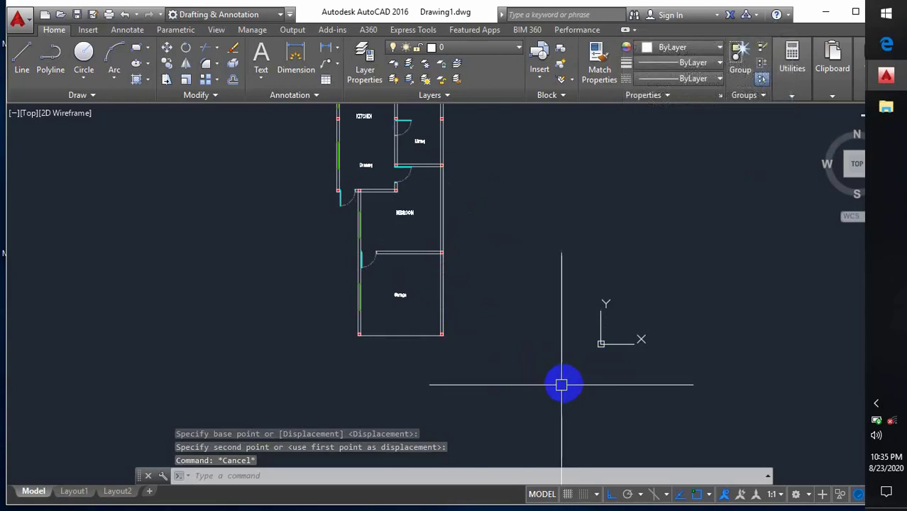
pyautogui.write('U')
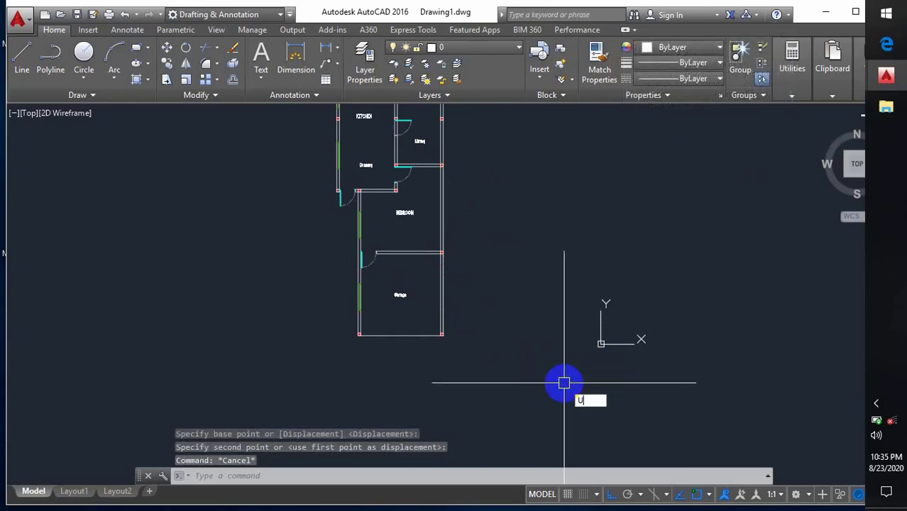
pyautogui.write('CSICON')
pyautogui.press('Return')
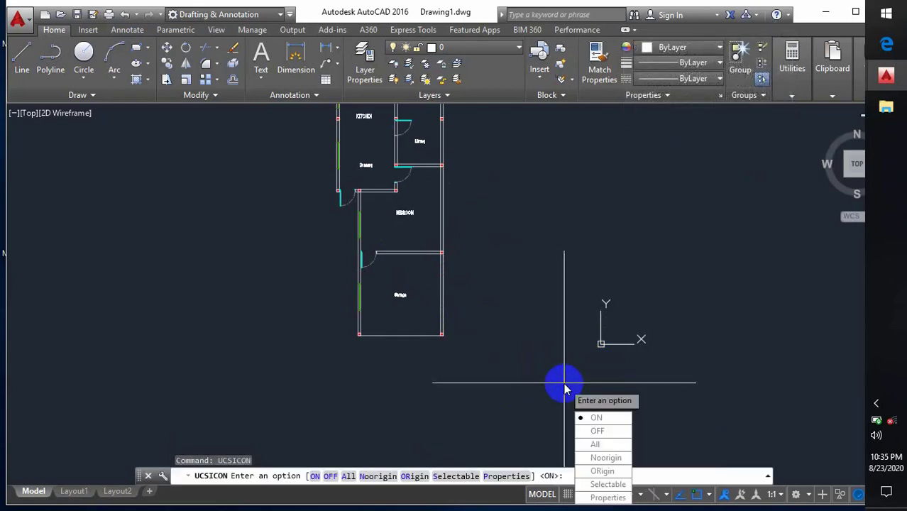
pyautogui.press('Return')
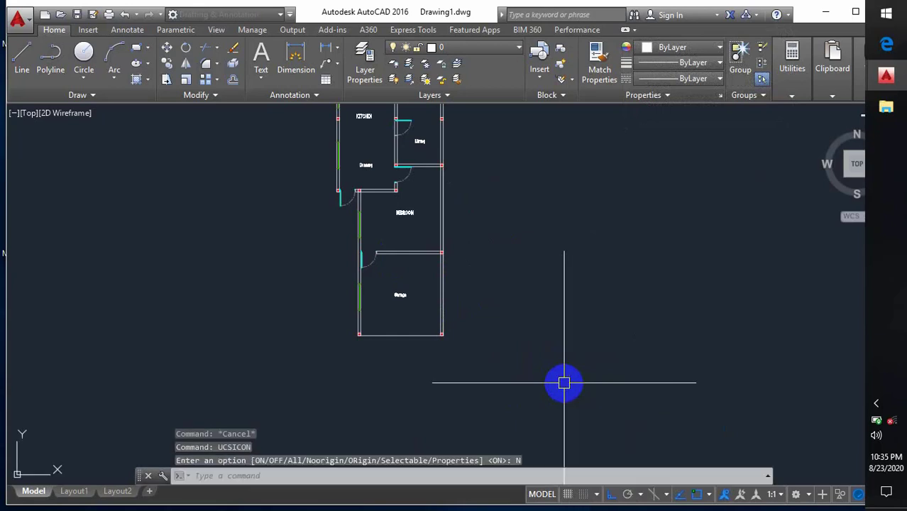
# Rotate the entire floor plan 90° about the outer corner of the Garage next to its window wall.
pyautogui.scroll(-3, 524, 318)
pyautogui.click(429, 186)
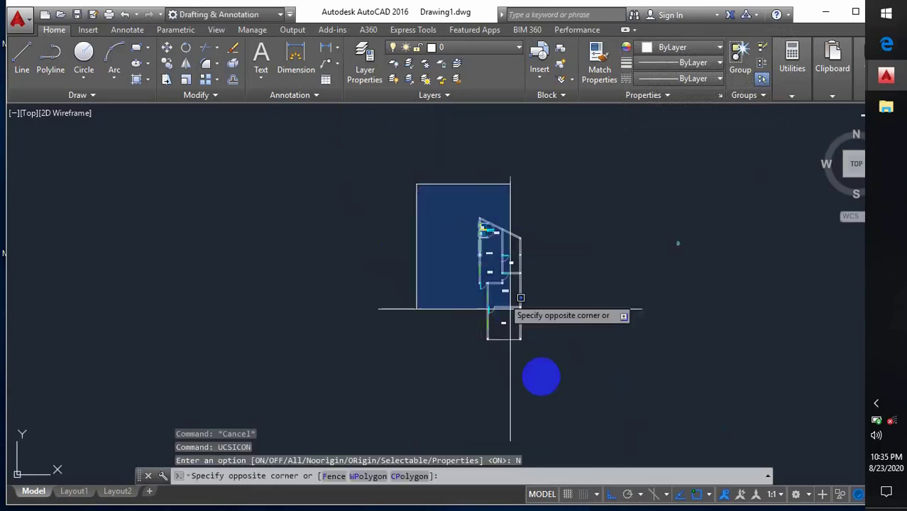
pyautogui.click(543, 376)
pyautogui.write('RO')
pyautogui.press('Return')
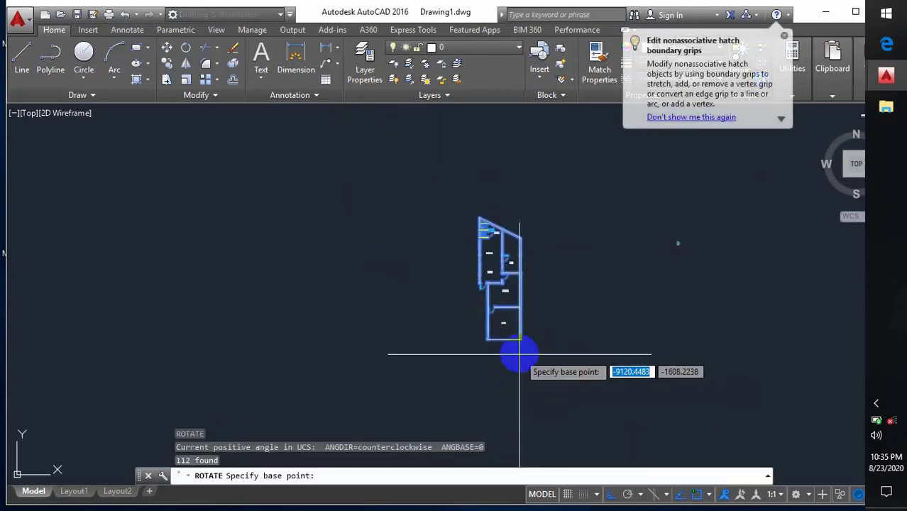
pyautogui.scroll(6, 449, 332)
pyautogui.click(482, 330)
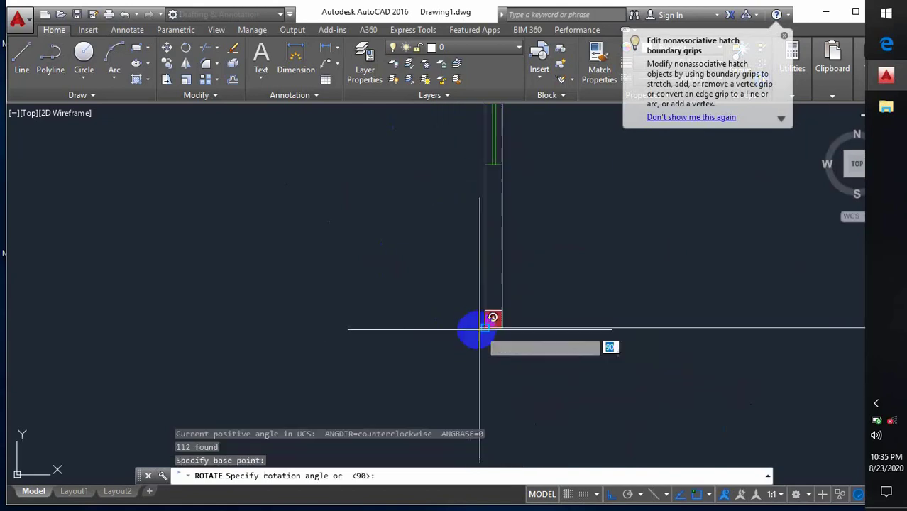
pyautogui.scroll(-2, 472, 329)
pyautogui.scroll(-3, 345, 148)
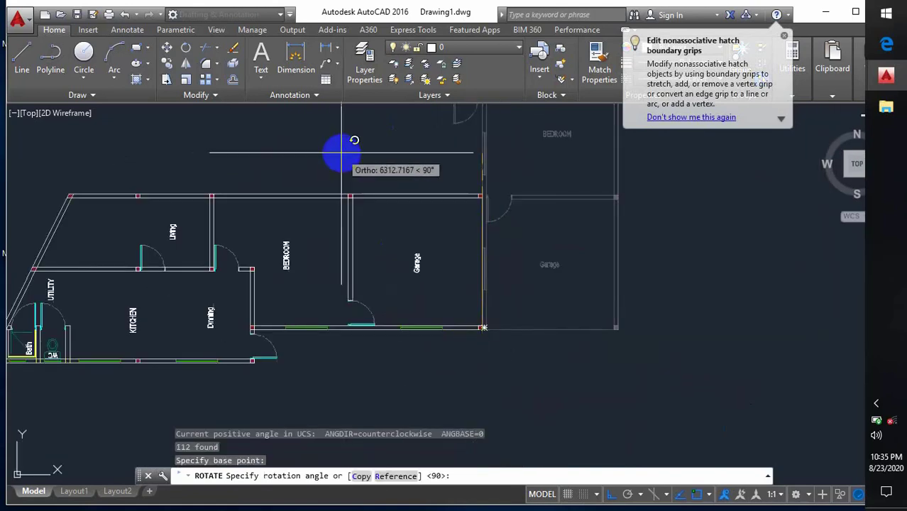
pyautogui.press('Return')
# Place a vertical construction line through the outer corner of the column where the slanted wall meets the Bath window wall.
pyautogui.moveTo(351, 253); pyautogui.dragTo(479, 231, button='middle')
pyautogui.moveTo(408, 298); pyautogui.dragTo(490, 233, button='middle')
pyautogui.moveTo(378, 310); pyautogui.dragTo(362, 330, button='middle')
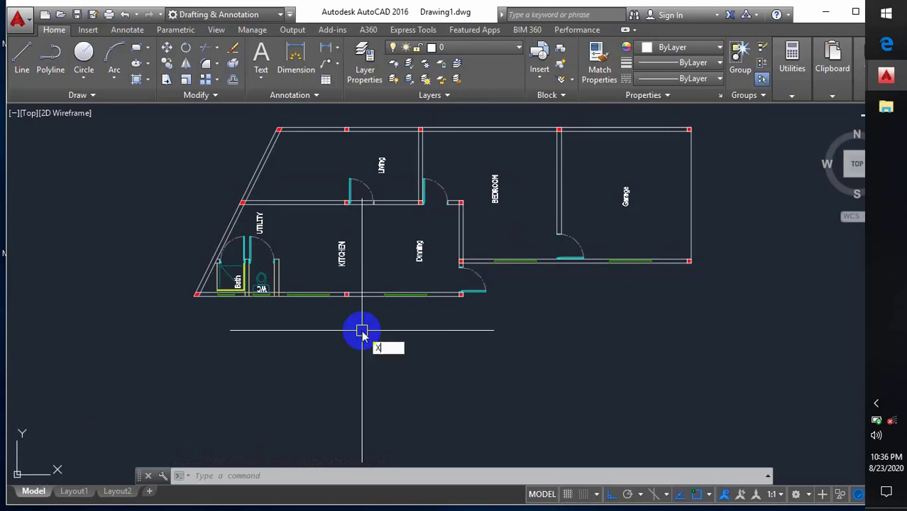
pyautogui.press('Return')
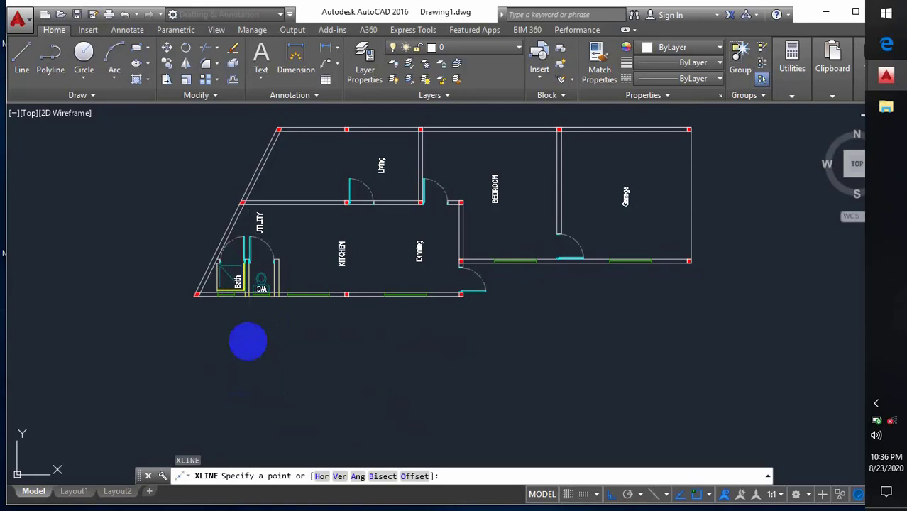
pyautogui.write('V')
pyautogui.press('Return')
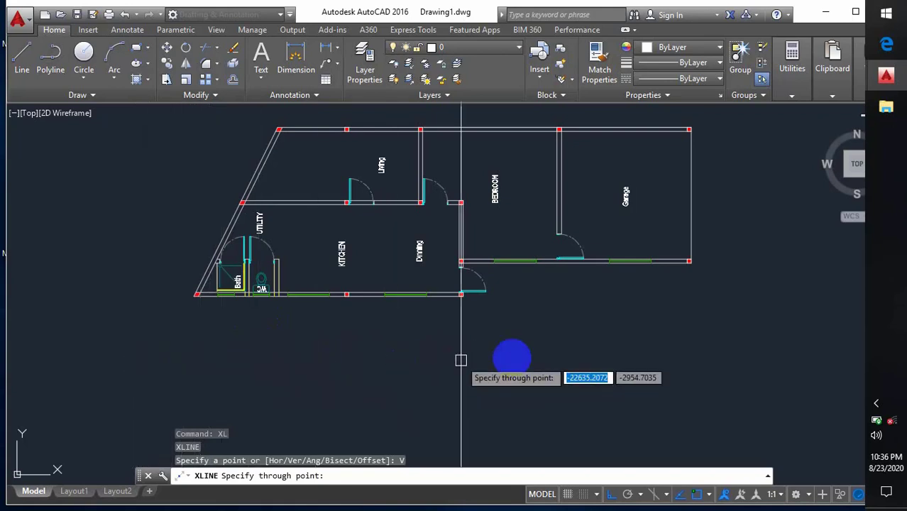
pyautogui.moveTo(502, 311); pyautogui.dragTo(478, 314, button='middle')
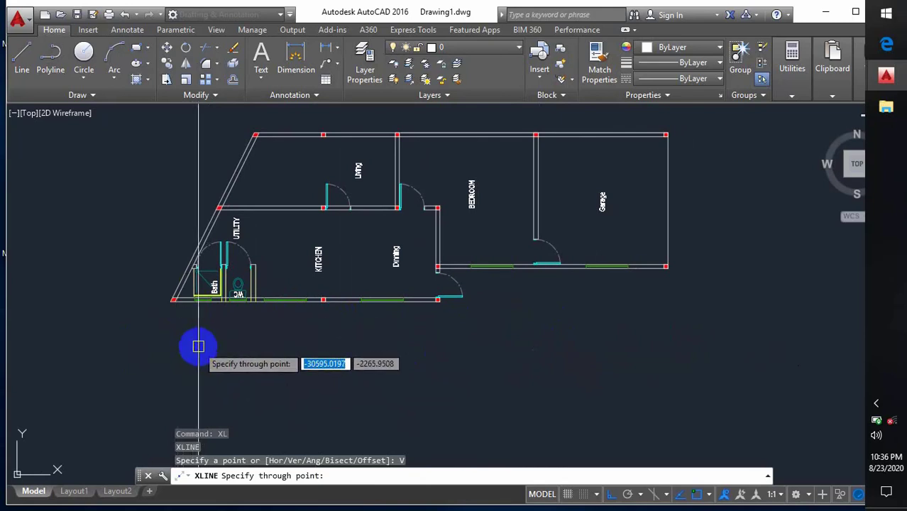
pyautogui.scroll(6, 181, 315)
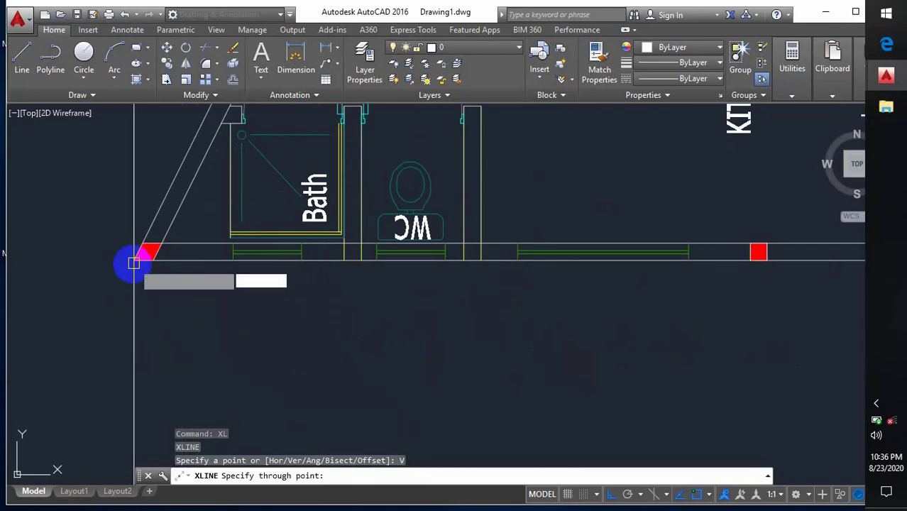
pyautogui.scroll(-4, 219, 369)
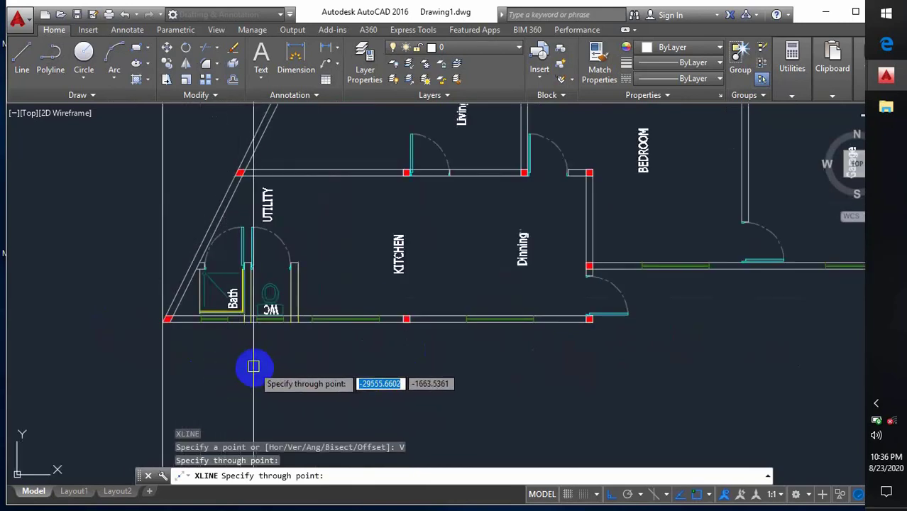
# Place vertical construction lines through both edges of the Bath window and both edges of the WC window.
pyautogui.scroll(5, 199, 332)
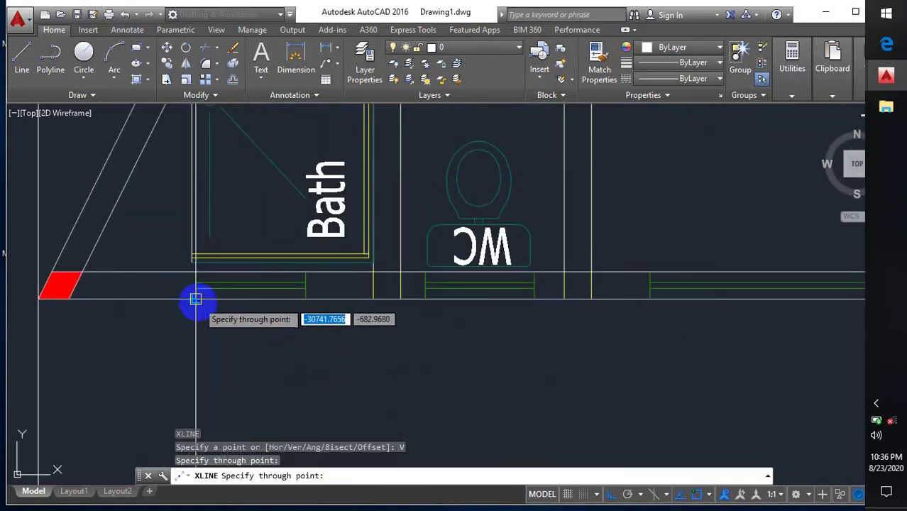
pyautogui.click(195, 299)
pyautogui.click(306, 303)
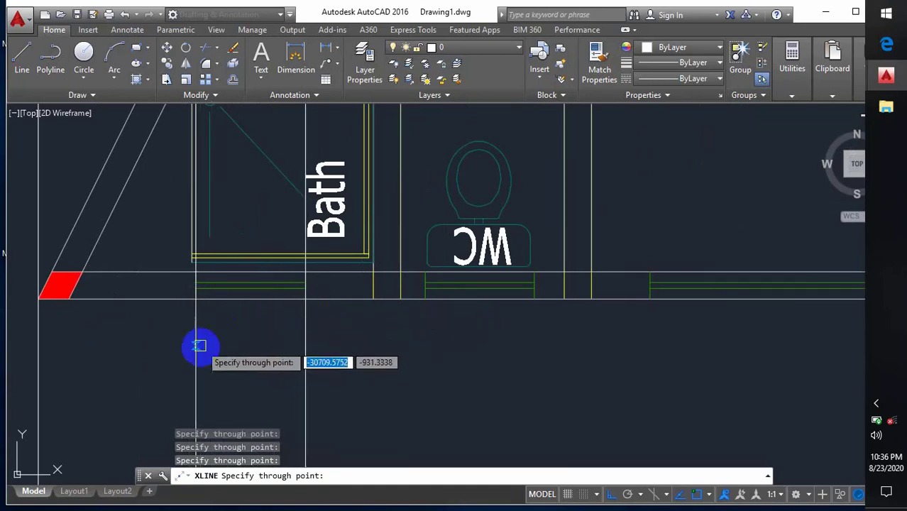
pyautogui.scroll(-2, 199, 346)
pyautogui.click(341, 314)
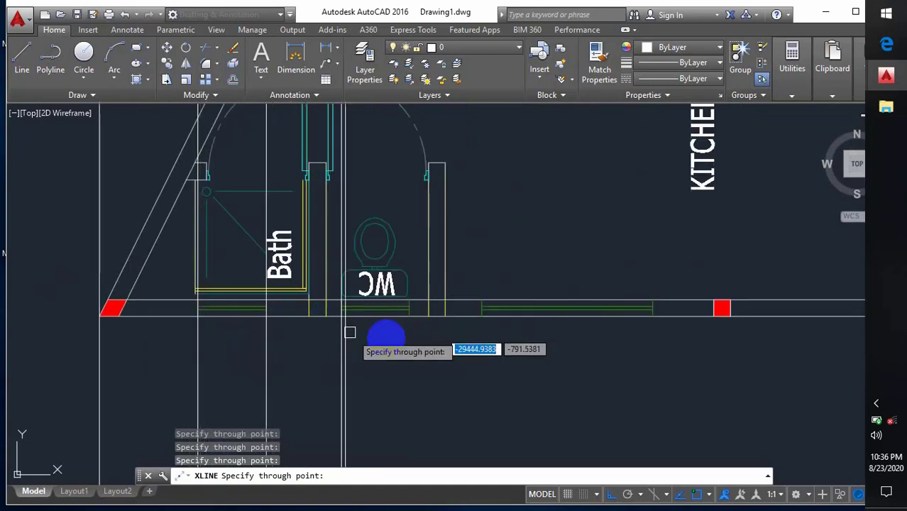
pyautogui.click(409, 315)
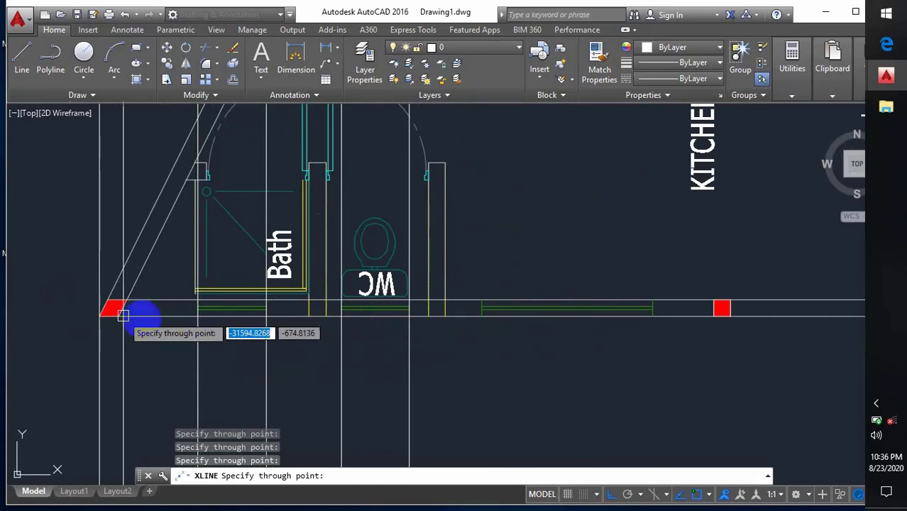
# Place vertical construction lines through both edges of the Kitchen window on the outer wall face.
pyautogui.scroll(-3, 131, 349)
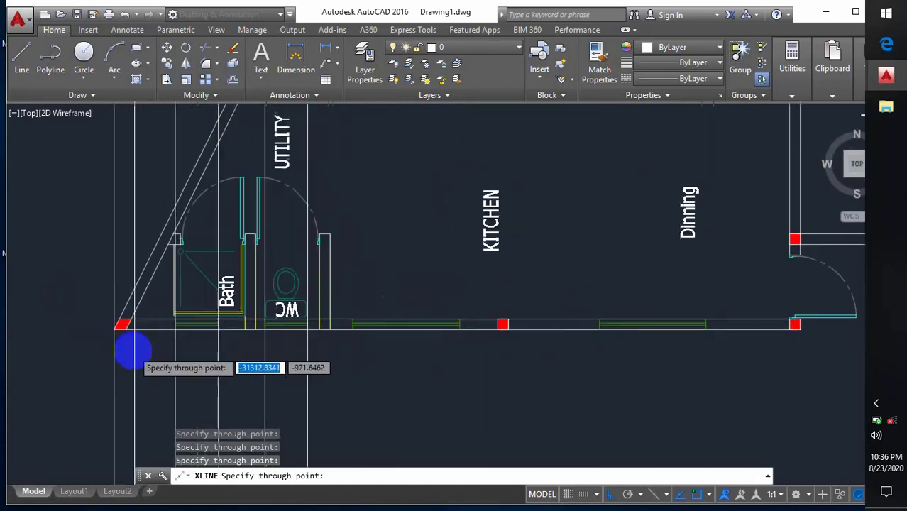
pyautogui.scroll(4, 130, 348)
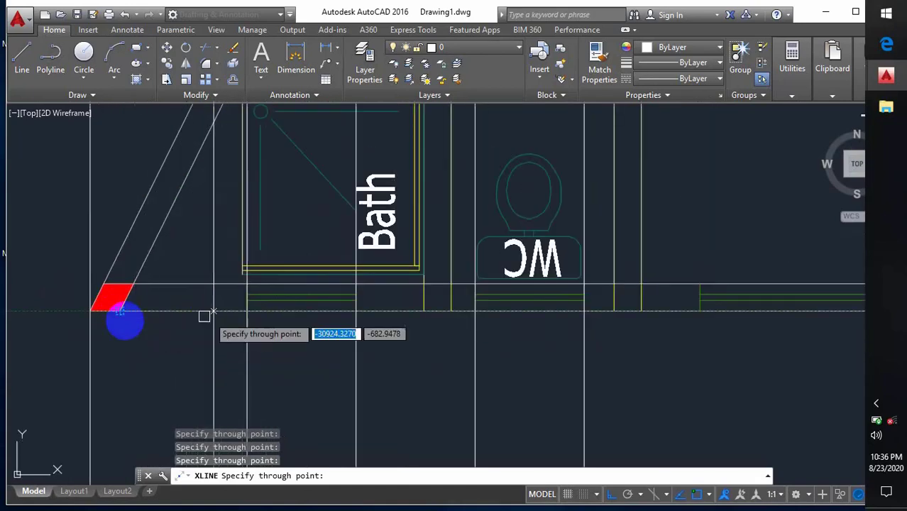
pyautogui.click(119, 310)
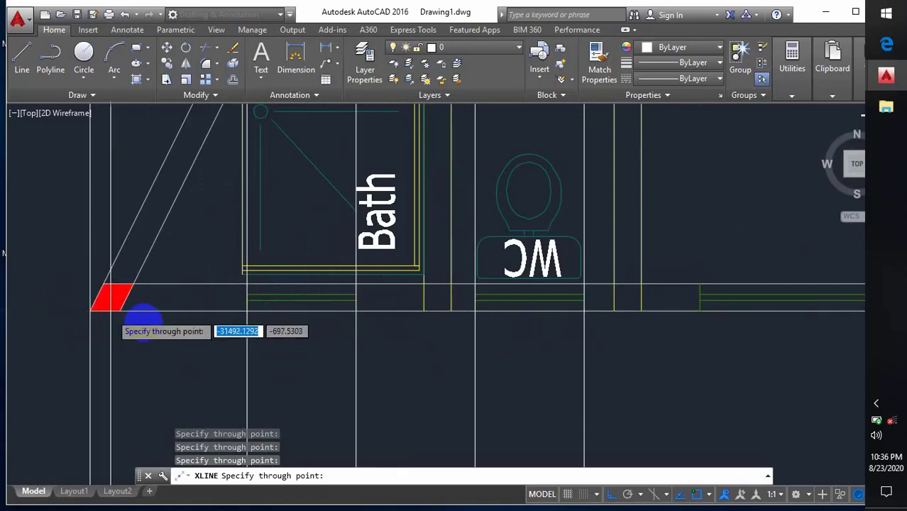
pyautogui.scroll(-2, 139, 315)
pyautogui.scroll(3, 464, 320)
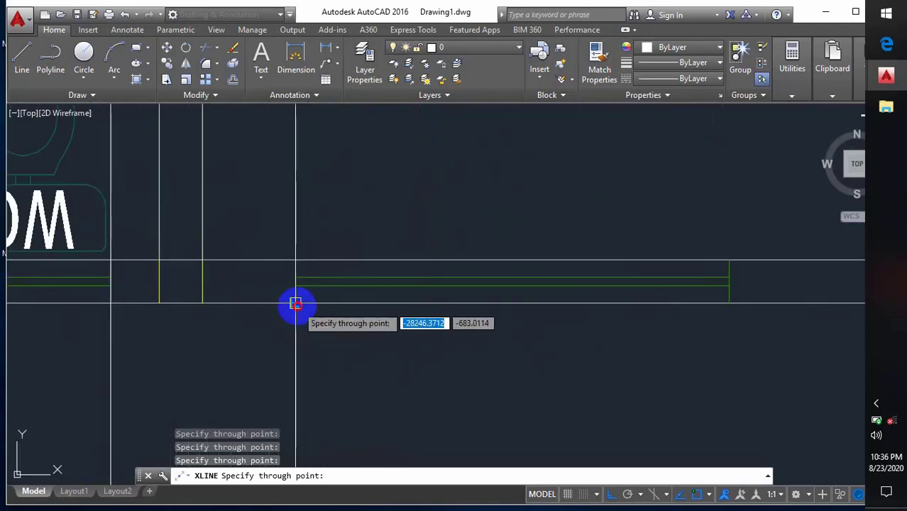
pyautogui.scroll(-3, 288, 312)
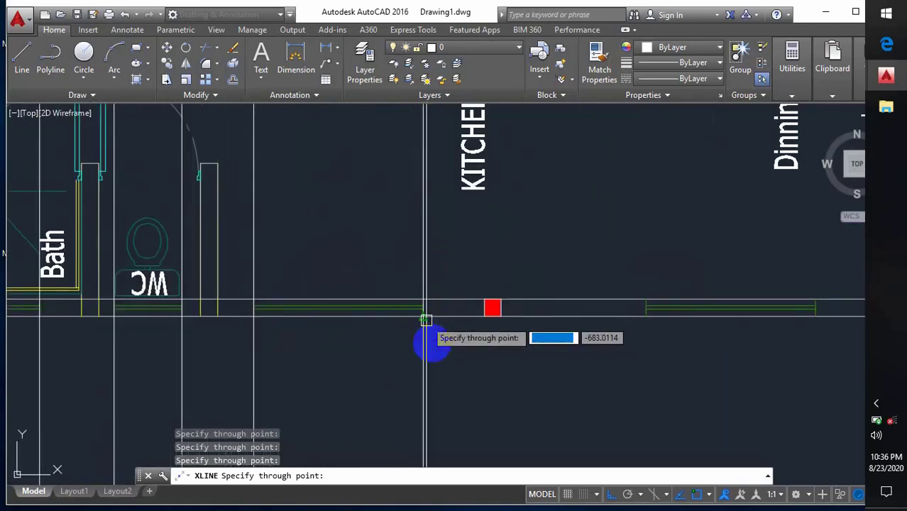
# Place vertical construction lines through both edges of the Dinning window and the outer corner of the column beside the exterior door.
pyautogui.moveTo(426, 321)
pyautogui.mouseDown(button='middle')
pyautogui.moveTo(364, 334)
pyautogui.moveTo(125, 312)
pyautogui.mouseUp(button='middle')
pyautogui.click(203, 352)
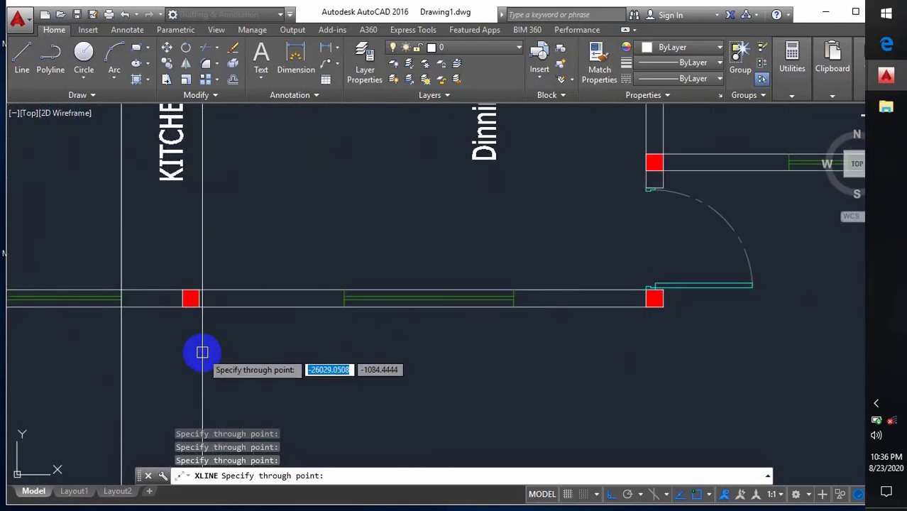
pyautogui.click(343, 310)
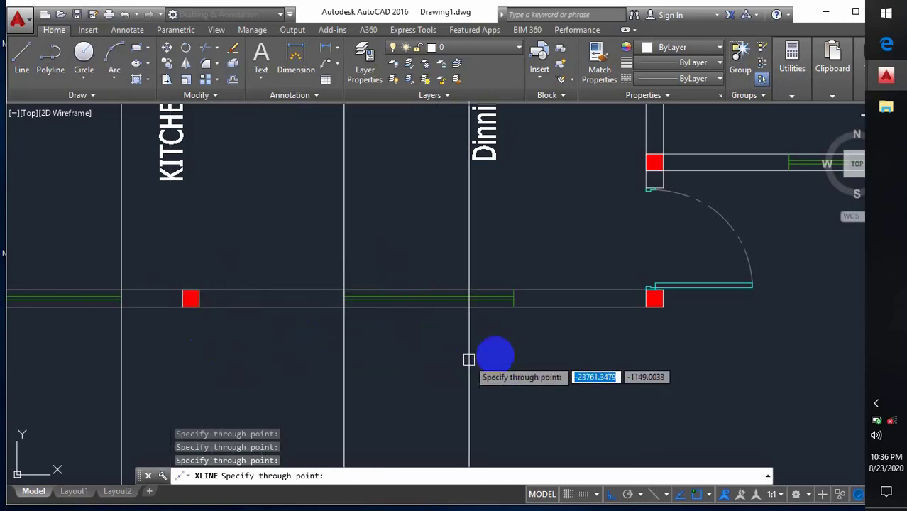
pyautogui.click(514, 306)
pyautogui.moveTo(601, 358); pyautogui.dragTo(475, 370, button='middle')
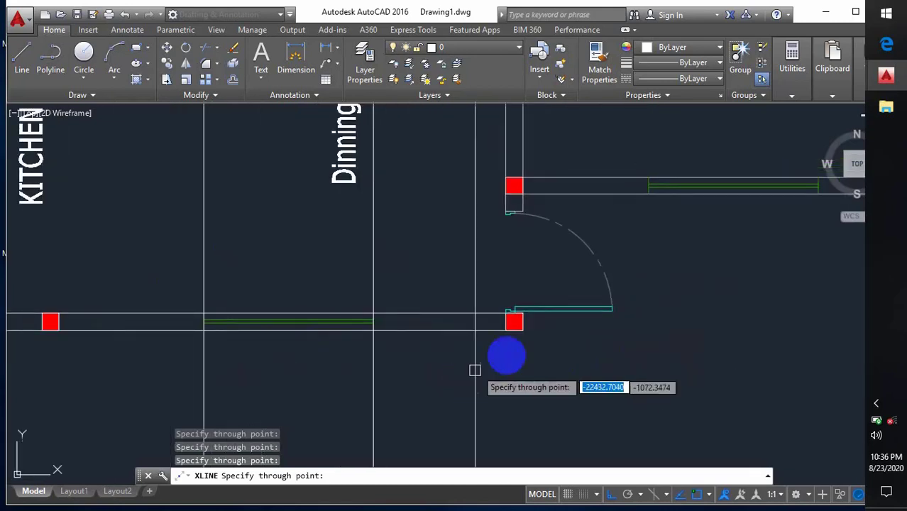
pyautogui.moveTo(603, 353); pyautogui.dragTo(418, 381, button='middle')
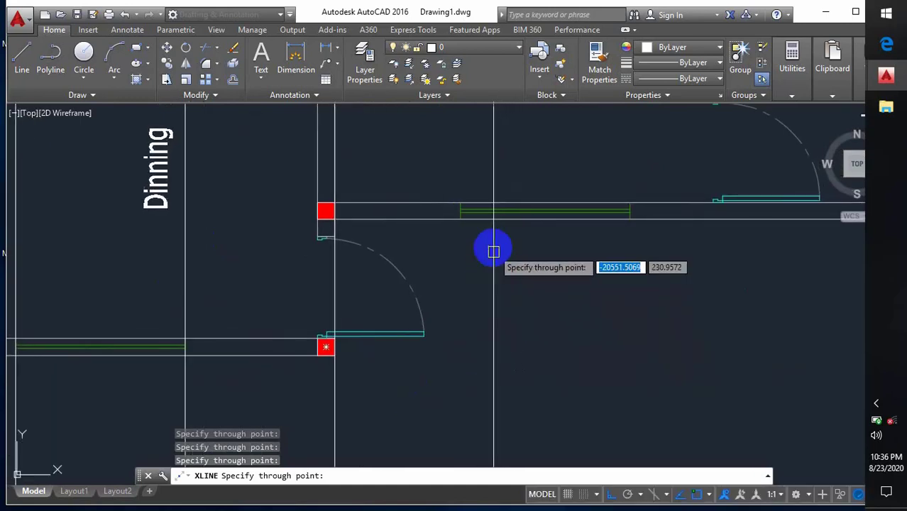
# Place vertical construction lines through both edges of the Bedroom window.
pyautogui.scroll(4, 461, 212)
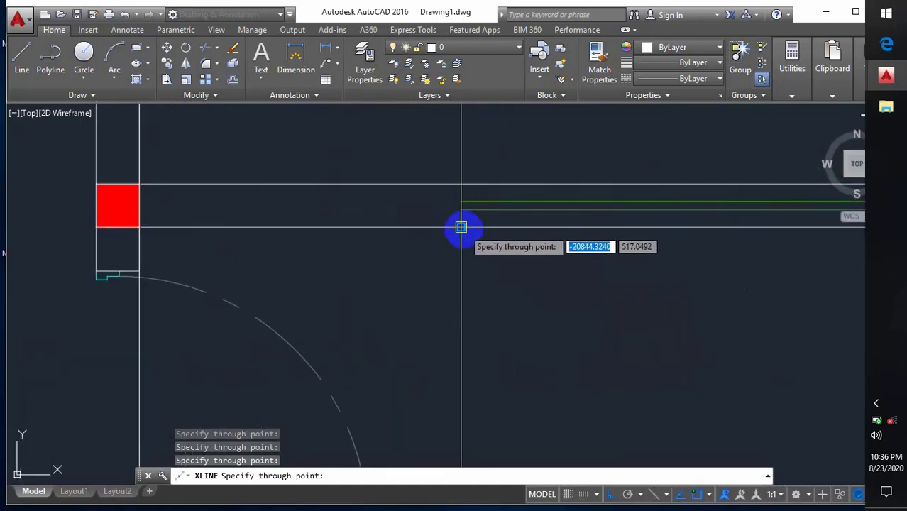
pyautogui.click(462, 227)
pyautogui.scroll(-6, 342, 241)
pyautogui.scroll(4, 487, 242)
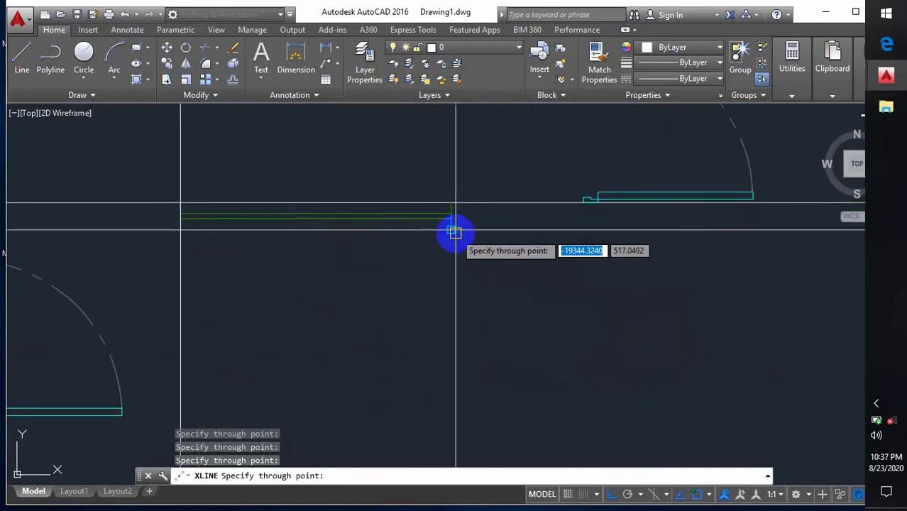
# Place vertical construction lines through both edges of the Garage window and the outer corner of the Garage's end column.
pyautogui.scroll(-4, 468, 245)
pyautogui.scroll(4, 518, 266)
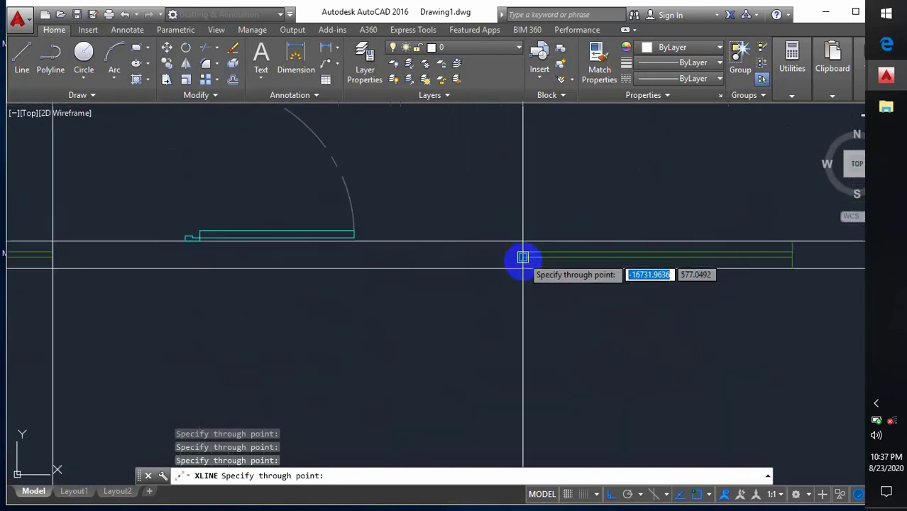
pyautogui.scroll(-4, 522, 269)
pyautogui.scroll(3, 522, 284)
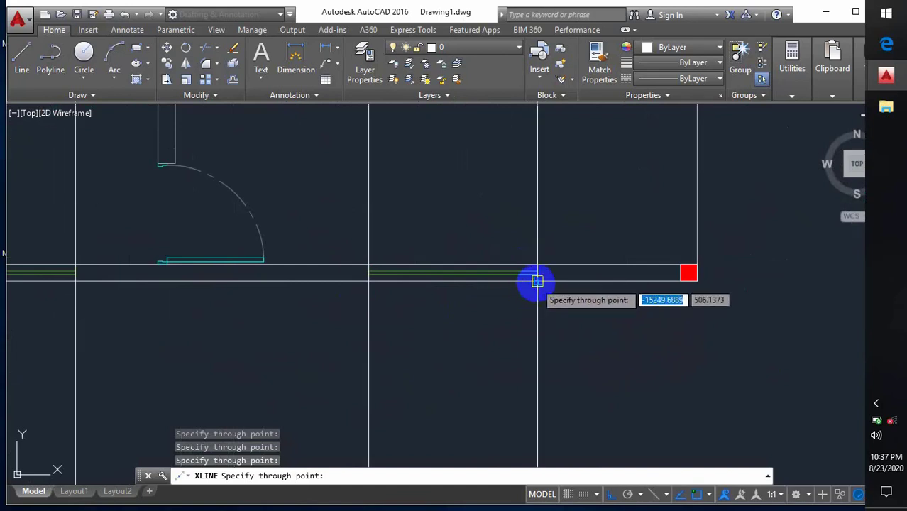
pyautogui.click(536, 276)
pyautogui.moveTo(576, 305); pyautogui.dragTo(406, 299, button='middle')
pyautogui.click(526, 275)
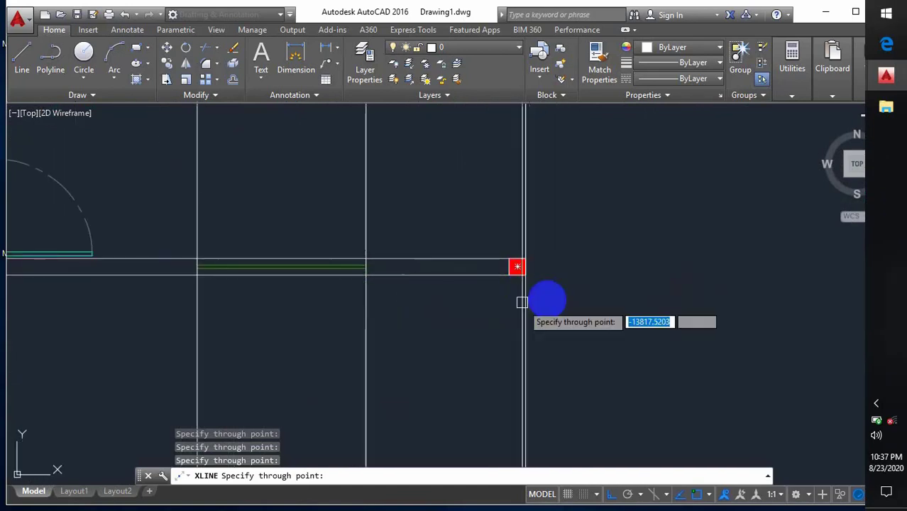
pyautogui.scroll(-3, 578, 221)
pyautogui.scroll(-2, 579, 222)
pyautogui.press('Escape')
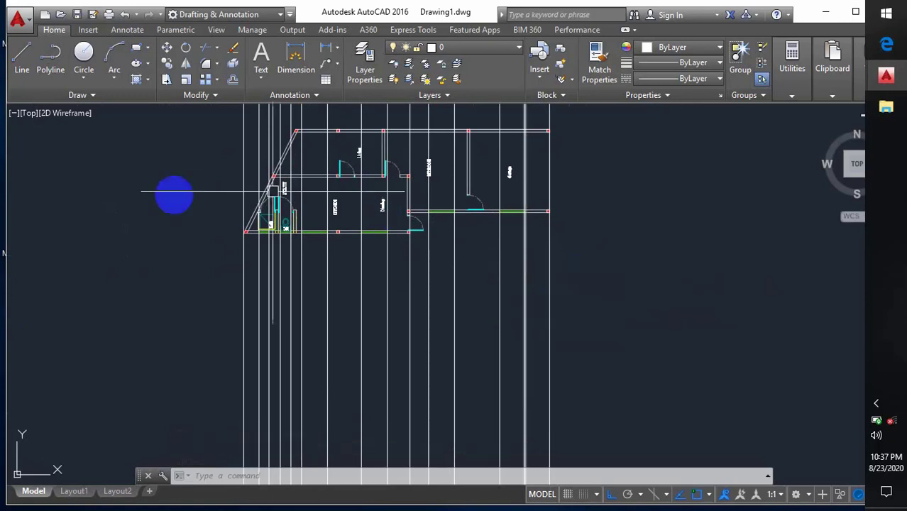
# Make 2San the current layer and draw a horizontal line below the floor plan across all the vertical construction lines.
pyautogui.scroll(-2, 174, 195)
pyautogui.moveTo(334, 316); pyautogui.dragTo(483, 293, button='middle')
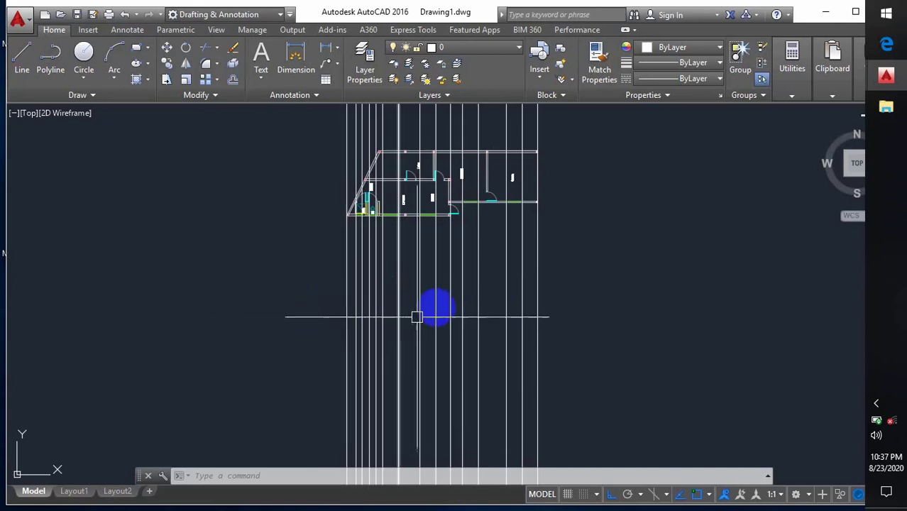
pyautogui.click(469, 48)
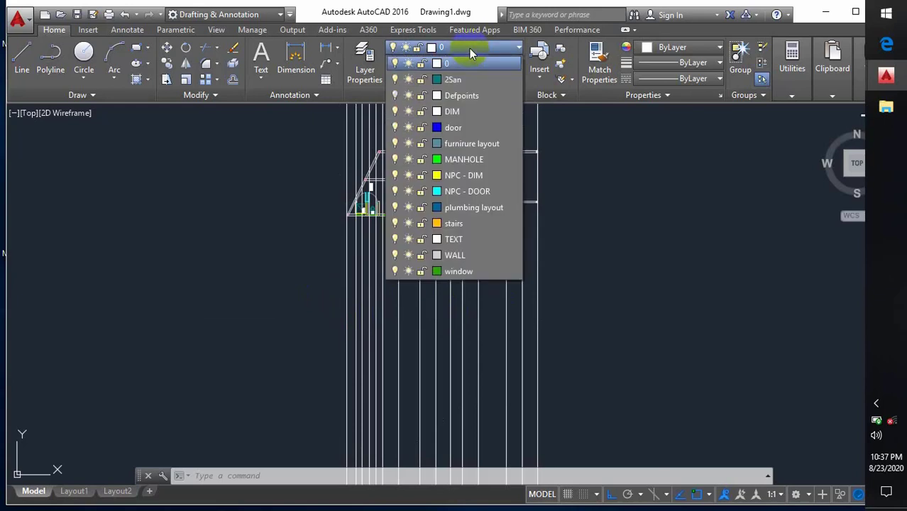
pyautogui.click(463, 81)
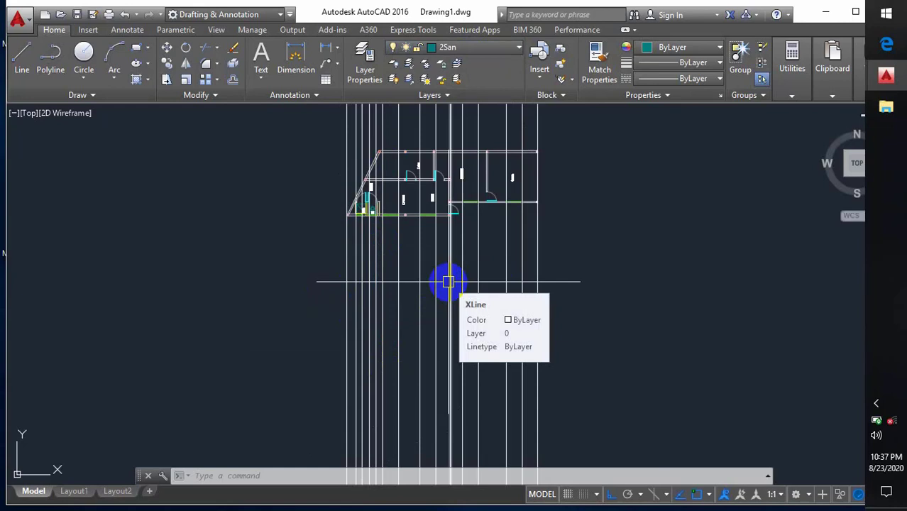
pyautogui.write('l')
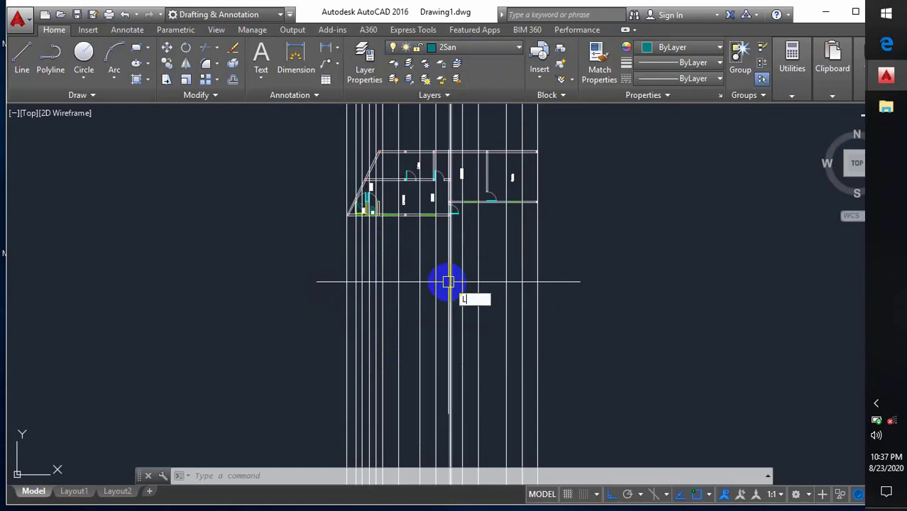
pyautogui.press('Return')
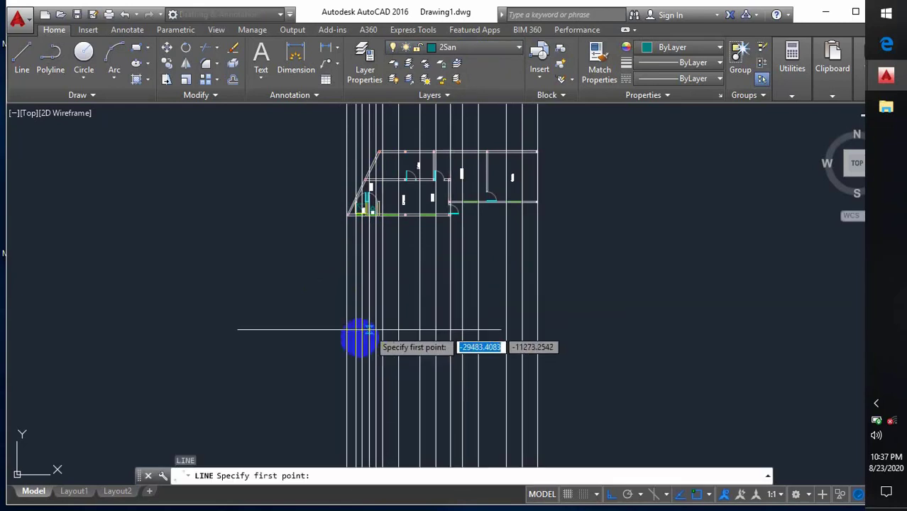
pyautogui.click(294, 376)
pyautogui.click(577, 376)
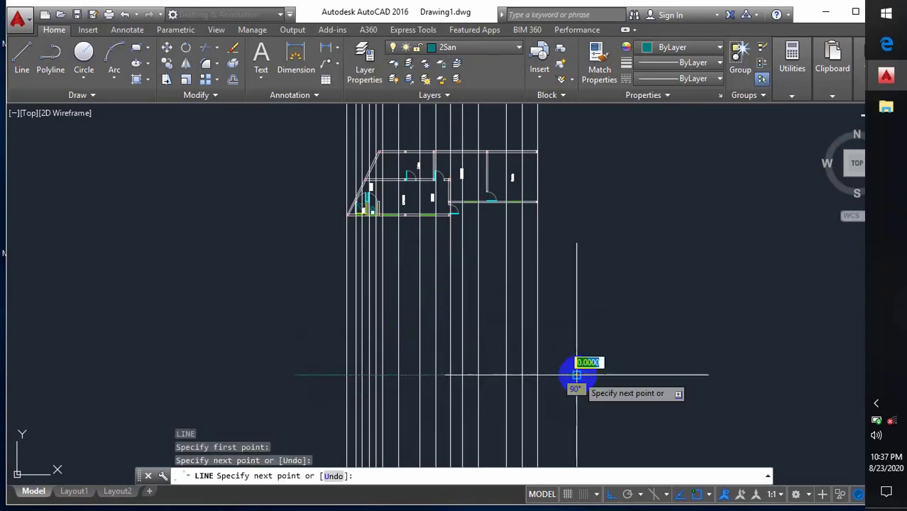
pyautogui.press('Escape')
# Move the horizontal line straight up by about 6242 units, closer to the floor plan.
pyautogui.moveTo(583, 404); pyautogui.dragTo(533, 395, button='middle')
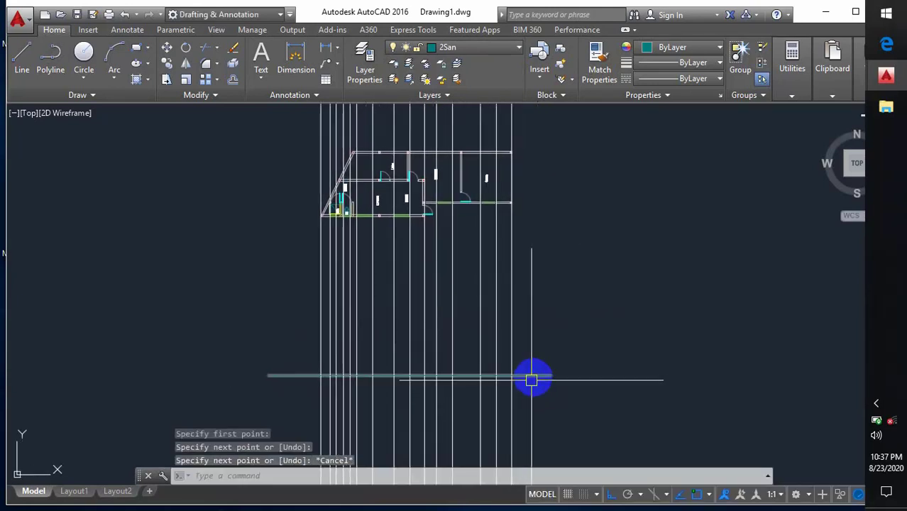
pyautogui.click(531, 376)
pyautogui.write('m')
pyautogui.press('Return')
pyautogui.click(629, 347)
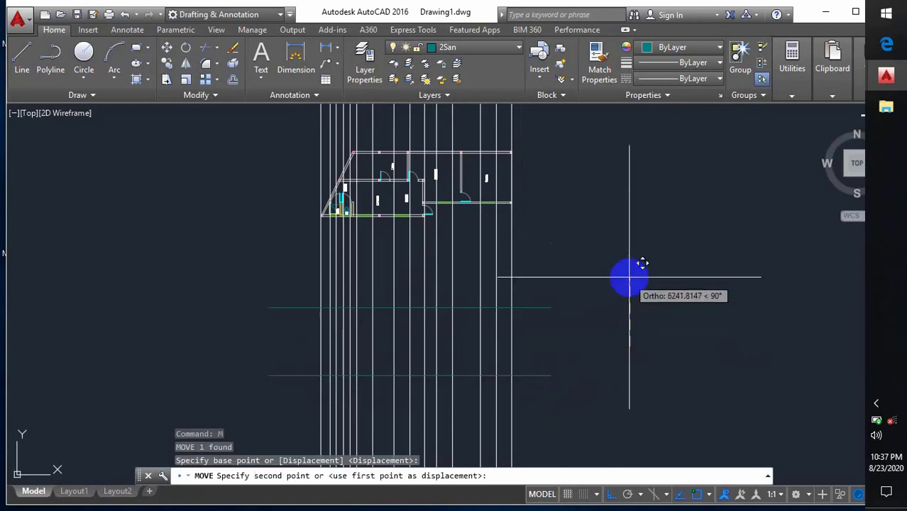
pyautogui.click(630, 278)
pyautogui.scroll(1, 444, 282)
pyautogui.moveTo(436, 299); pyautogui.dragTo(418, 338, button='middle')
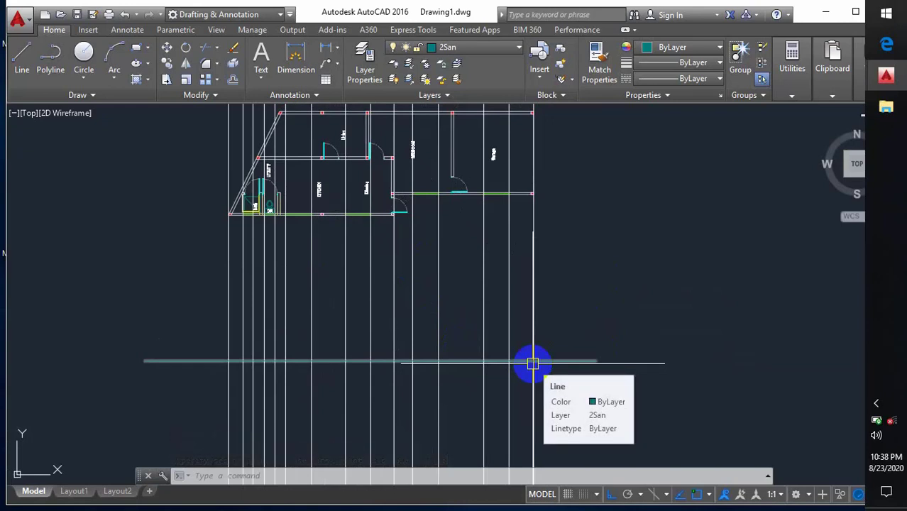
pyautogui.press('Escape')
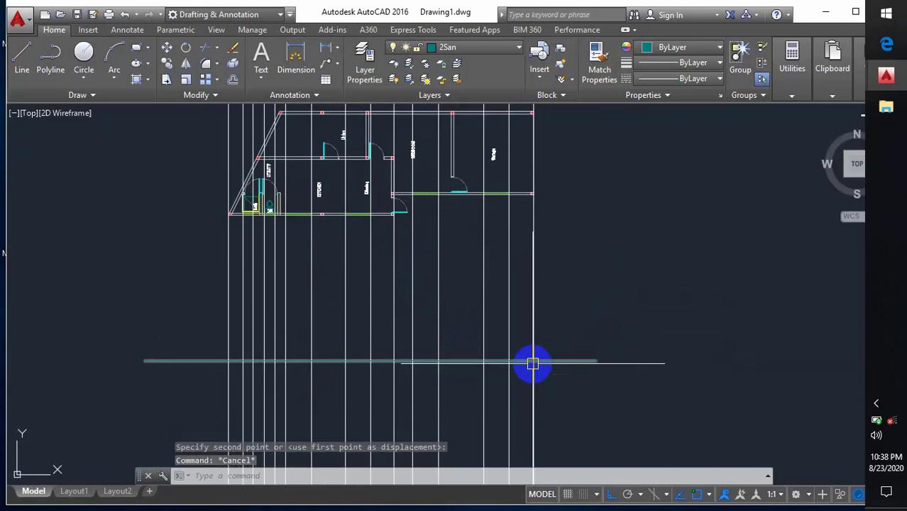
# Offset the horizontal line 460 units upward.
pyautogui.write('o')
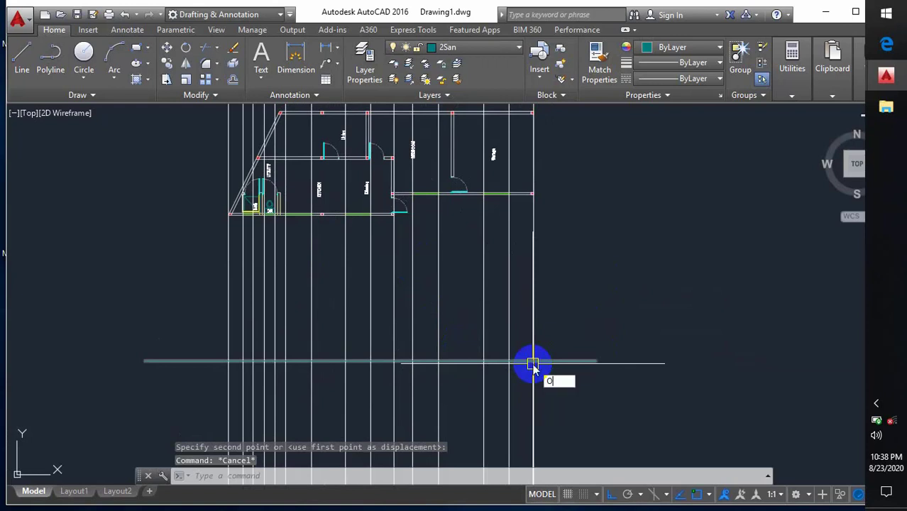
pyautogui.press('Return')
pyautogui.write('5')
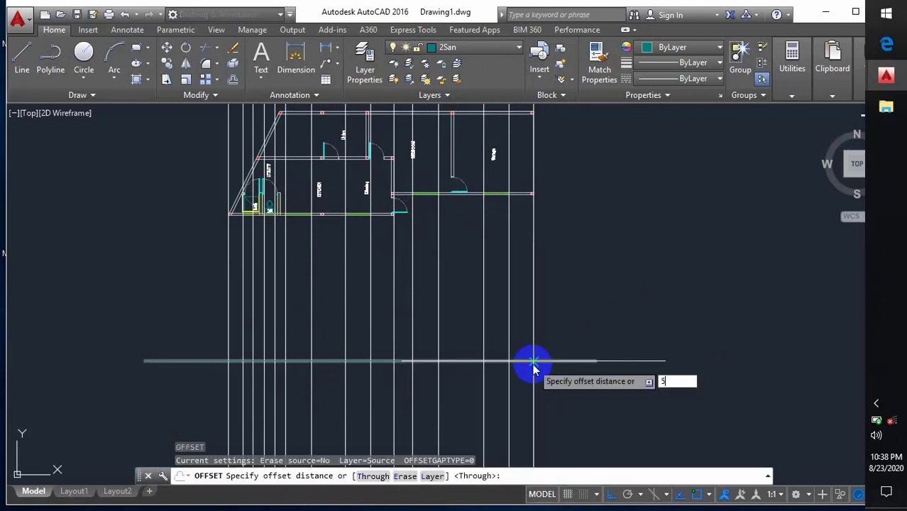
pyautogui.press('BackSpace')
pyautogui.press('Return')
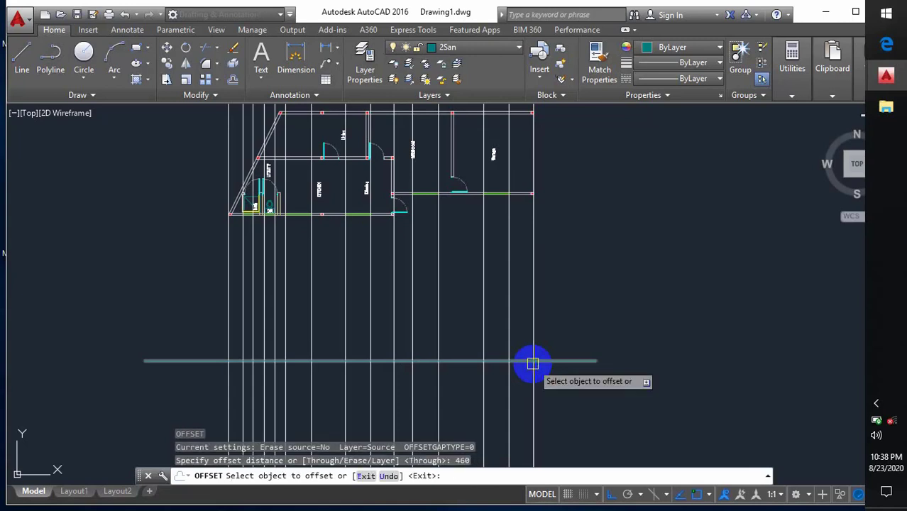
pyautogui.click(584, 362)
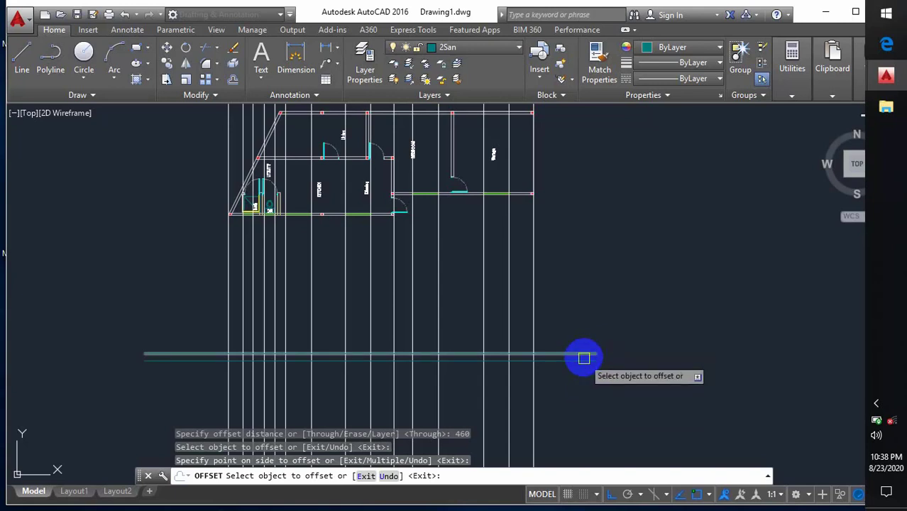
pyautogui.scroll(2, 581, 355)
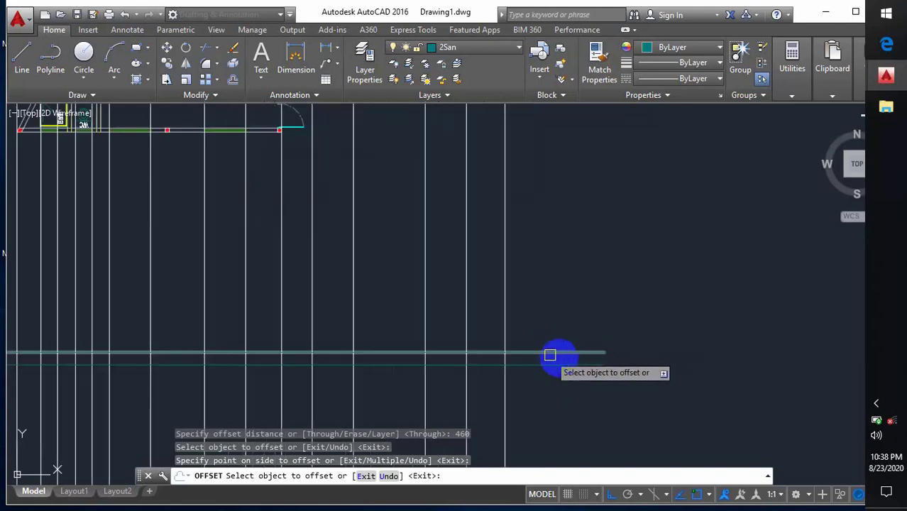
pyautogui.scroll(-3, 580, 381)
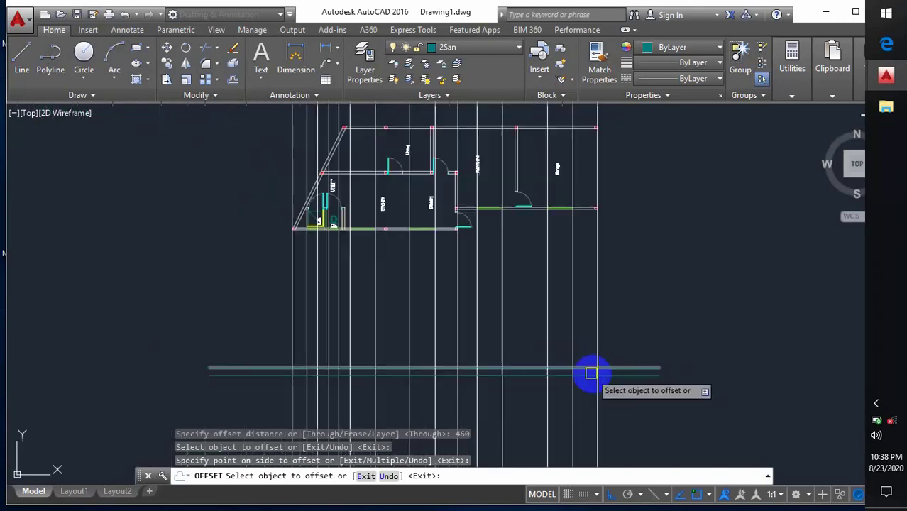
# Offset the upper of the two horizontal level lines 1000 units upward.
pyautogui.moveTo(635, 341); pyautogui.dragTo(551, 320, button='middle')
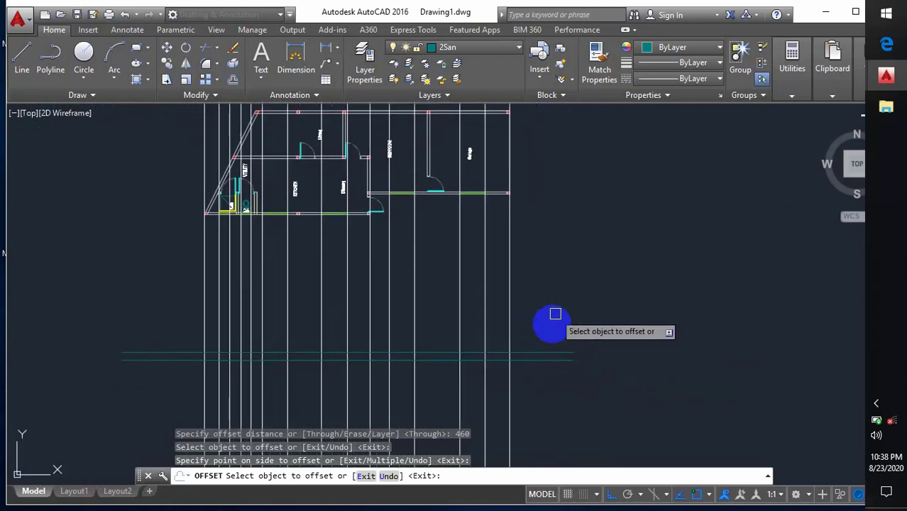
pyautogui.press('Return')
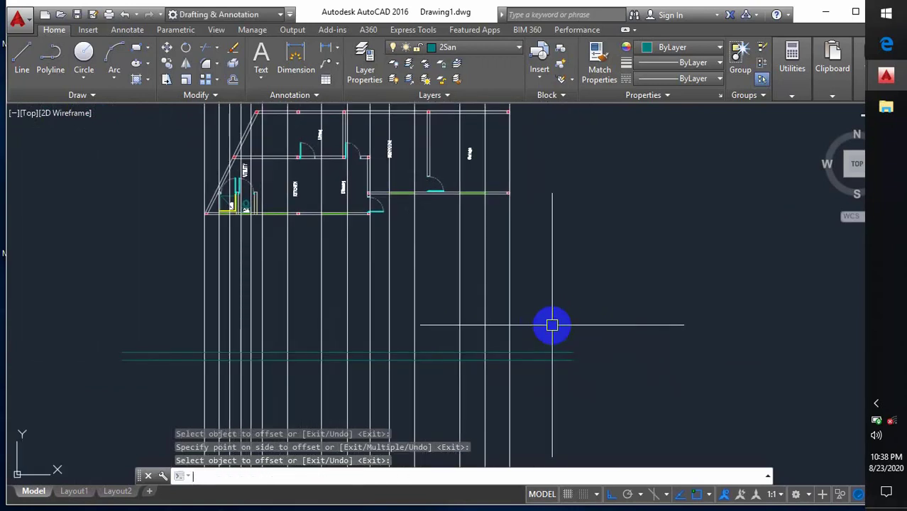
pyautogui.press('Return')
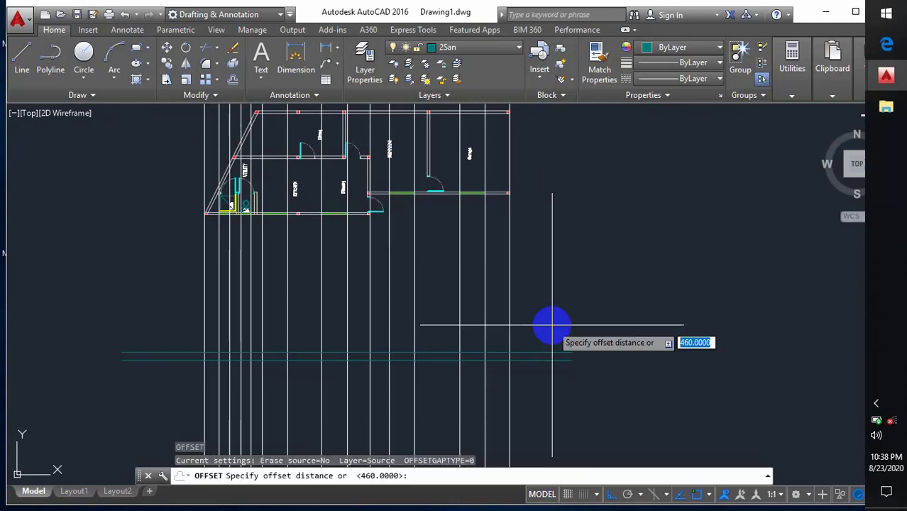
pyautogui.write('11')
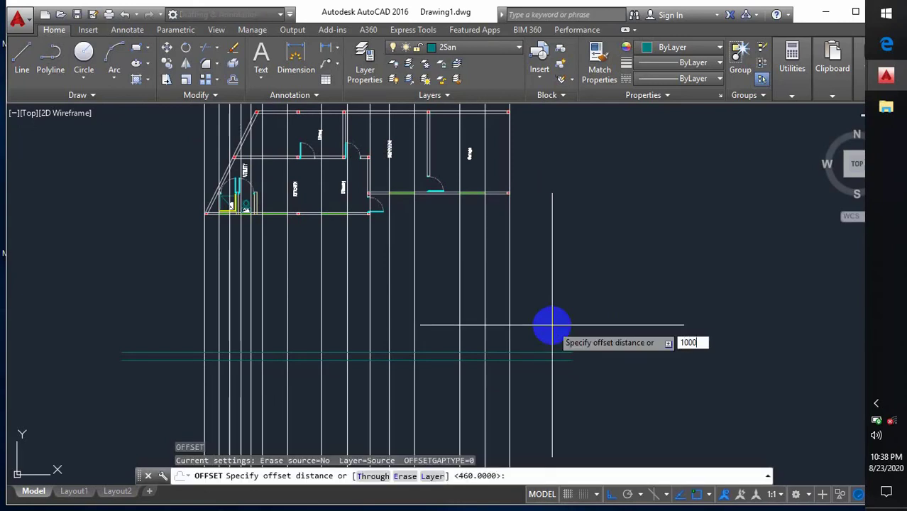
pyautogui.press('Return')
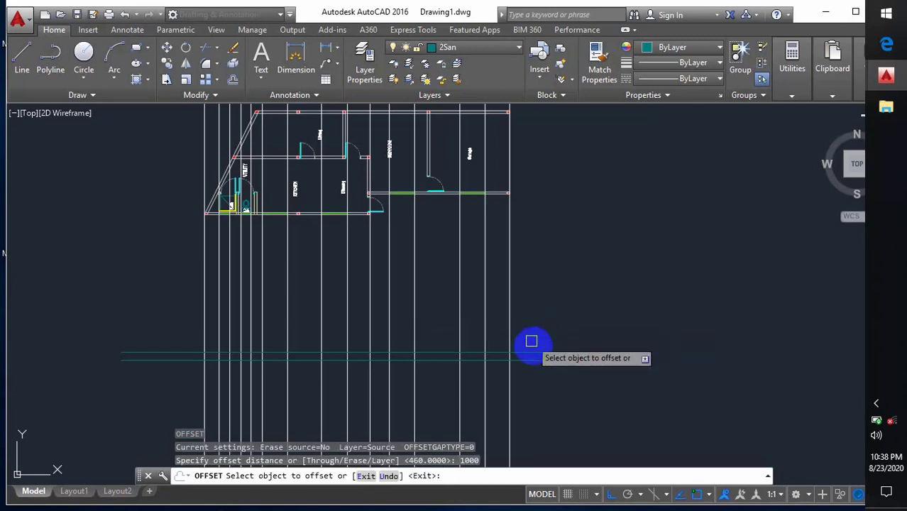
pyautogui.click(532, 351)
pyautogui.click(572, 311)
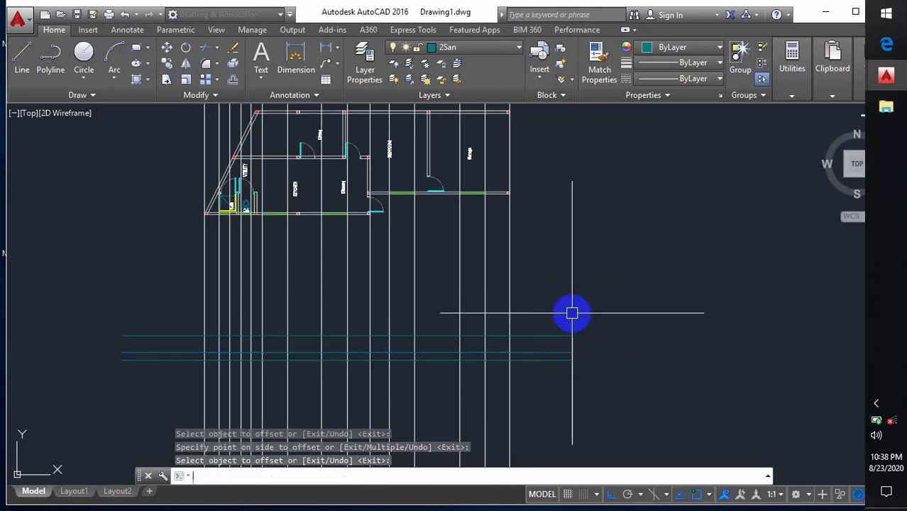
pyautogui.press('Return')
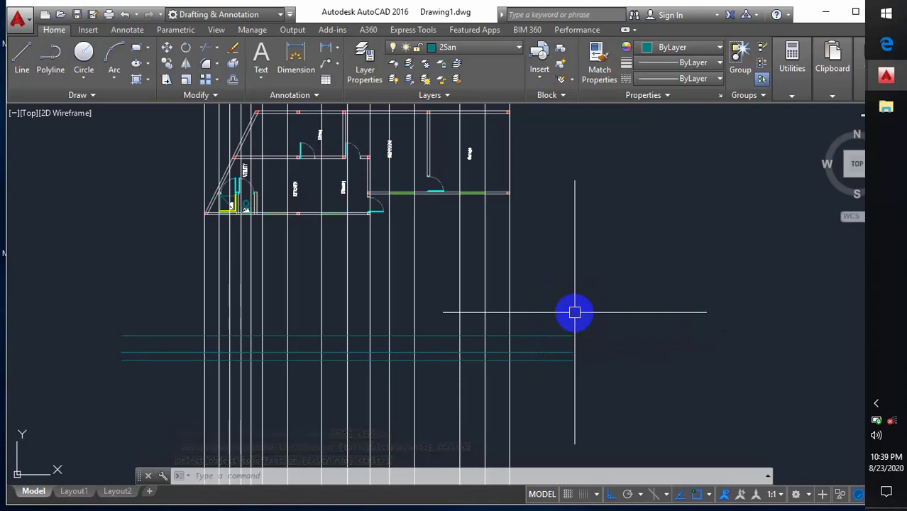
# Offset the topmost of the three horizontal level lines 1200 units upward.
pyautogui.press('Return')
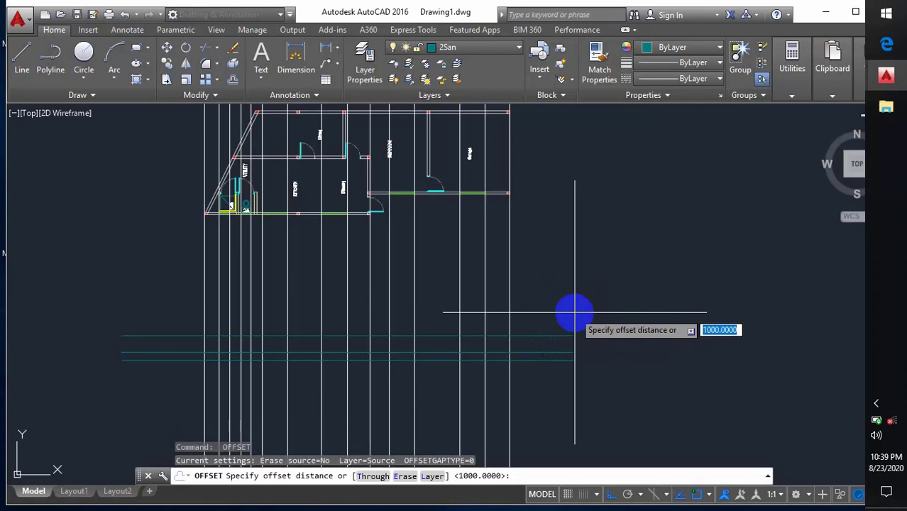
pyautogui.write('1')
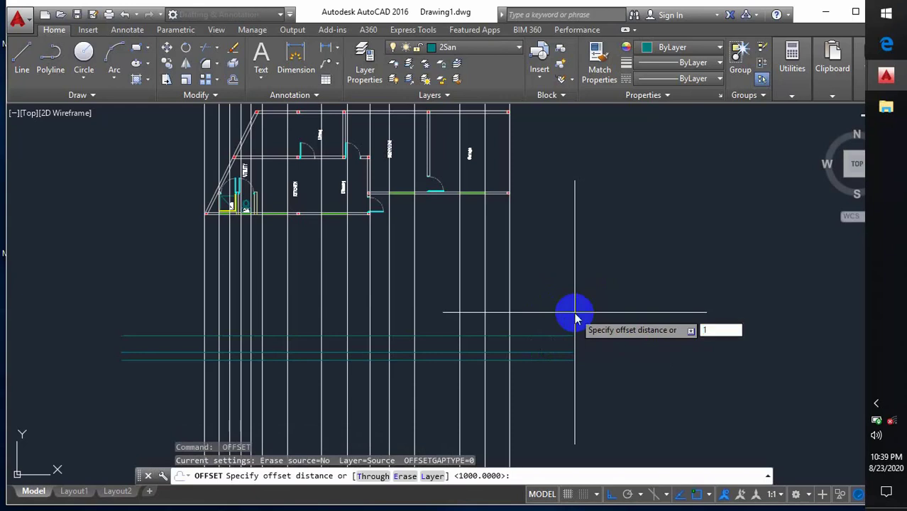
pyautogui.write('200')
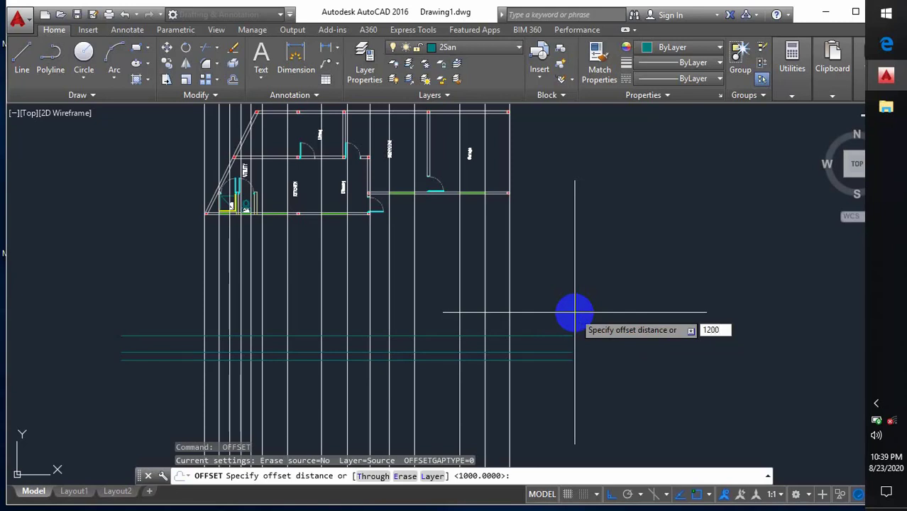
pyautogui.press('Return')
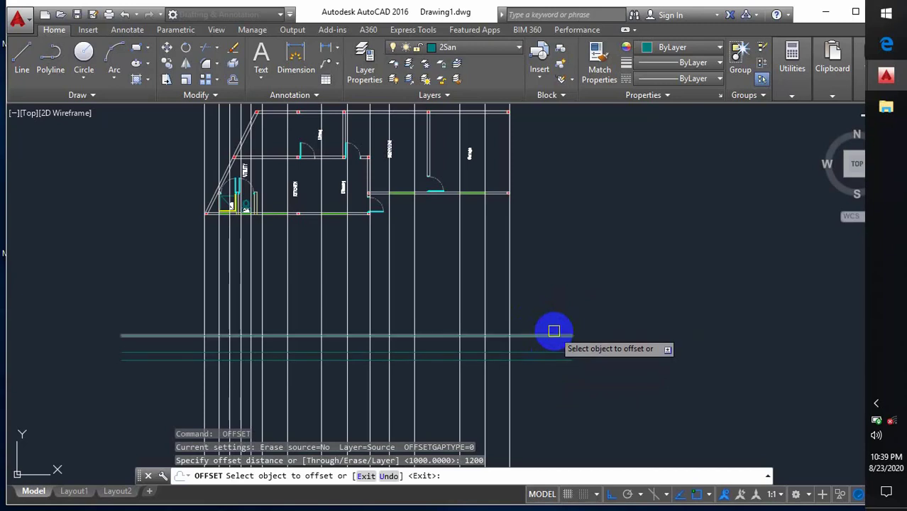
pyautogui.click(552, 333)
pyautogui.click(560, 294)
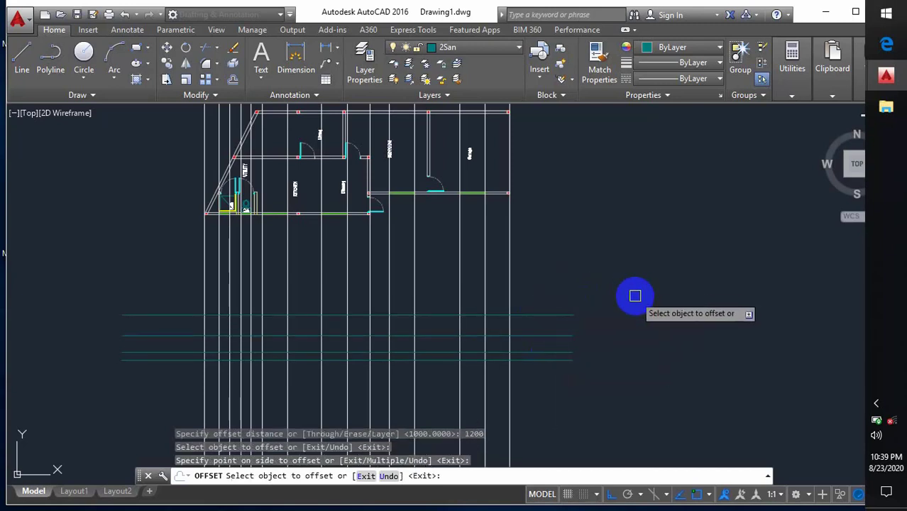
pyautogui.press('Escape')
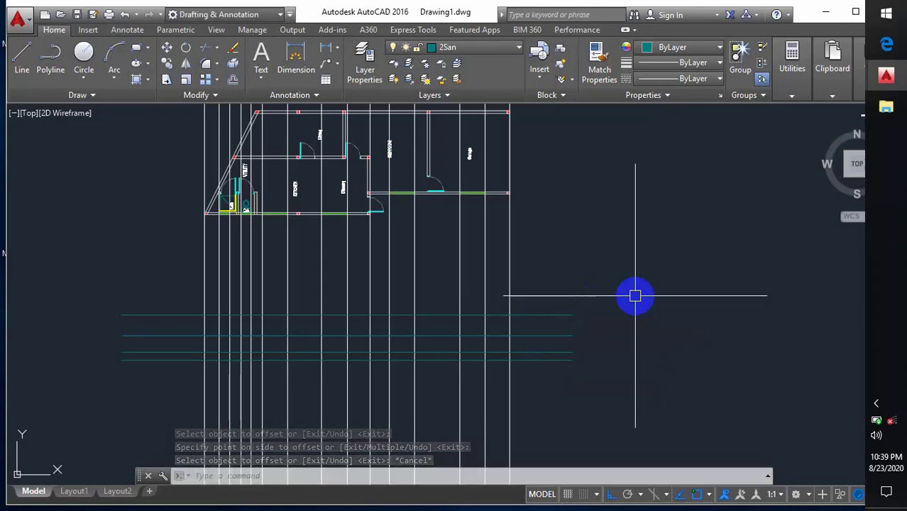
# Offset the topmost horizontal level line 100 units upward to form a closely spaced pair.
pyautogui.write('o')
pyautogui.press('Return')
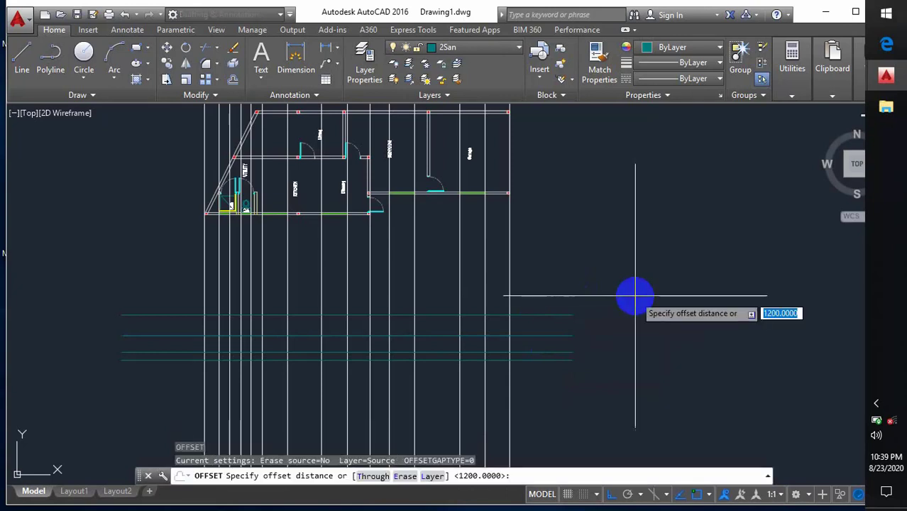
pyautogui.write('100')
pyautogui.press('Return')
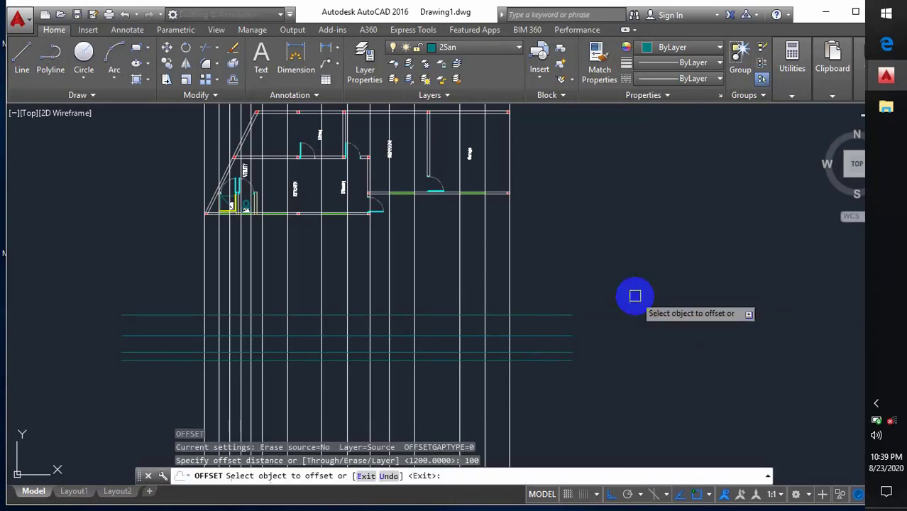
pyautogui.click(568, 314)
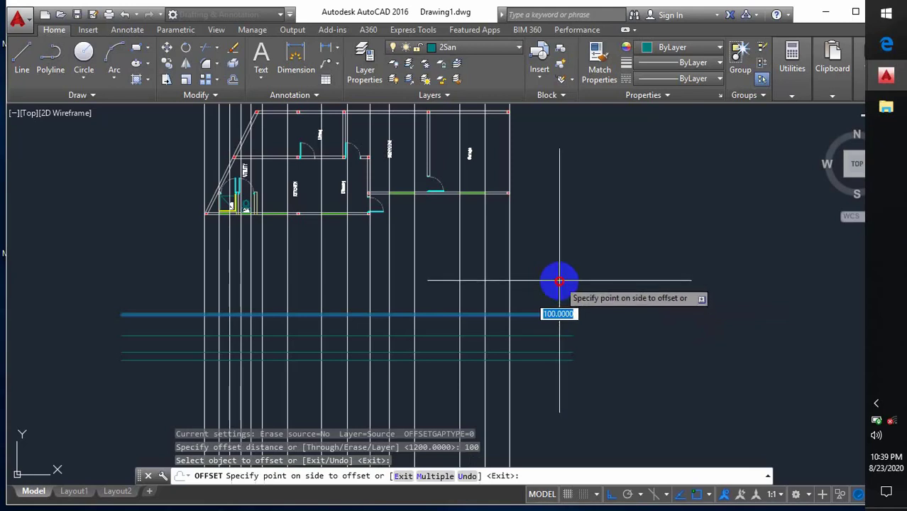
pyautogui.click(562, 277)
pyautogui.press('Escape')
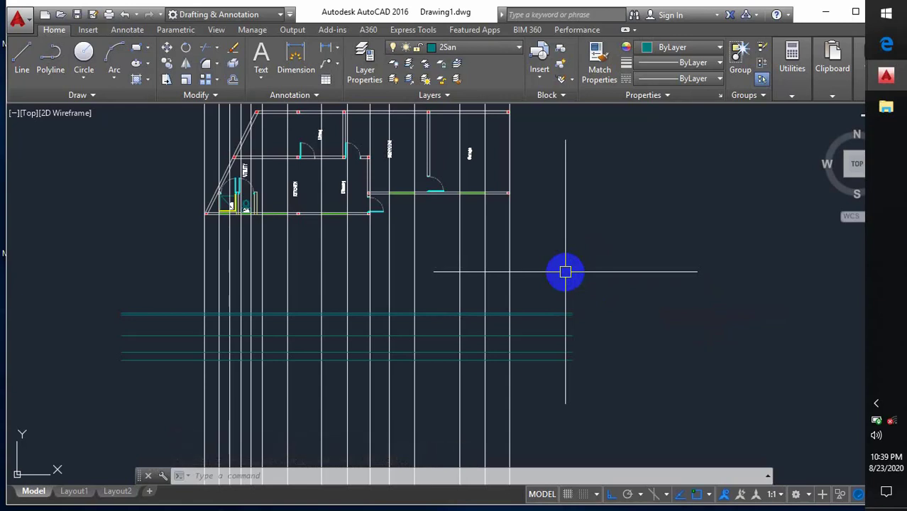
# Offset the lower line of the closely spaced horizontal pair 800 units upward.
pyautogui.write('o')
pyautogui.press('Return')
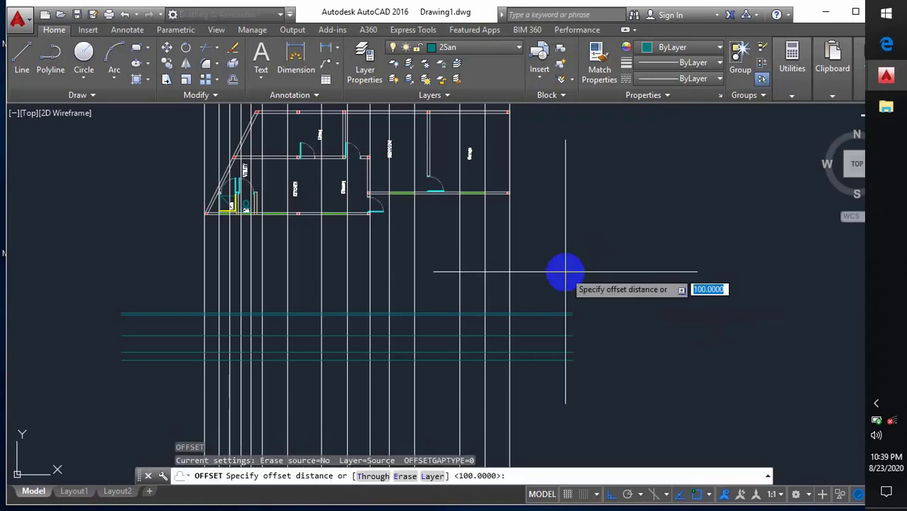
pyautogui.write('800')
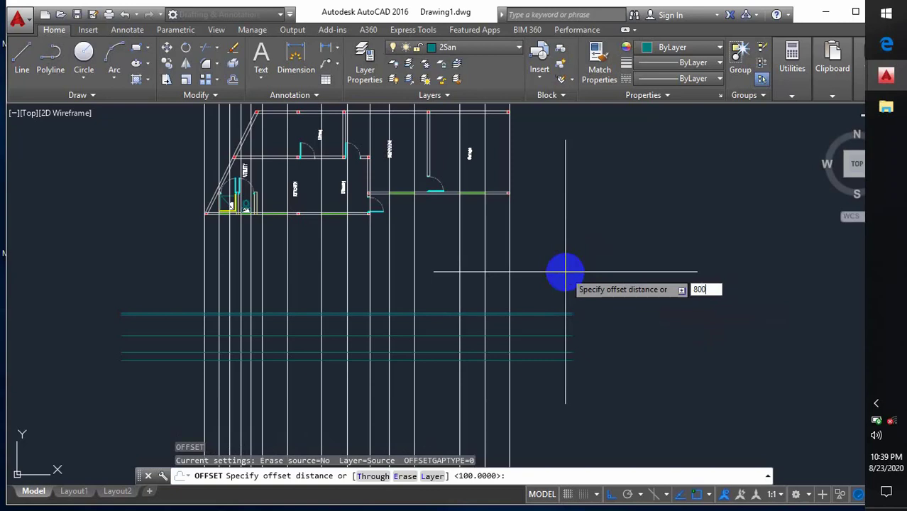
pyautogui.press('Return')
pyautogui.scroll(3, 571, 324)
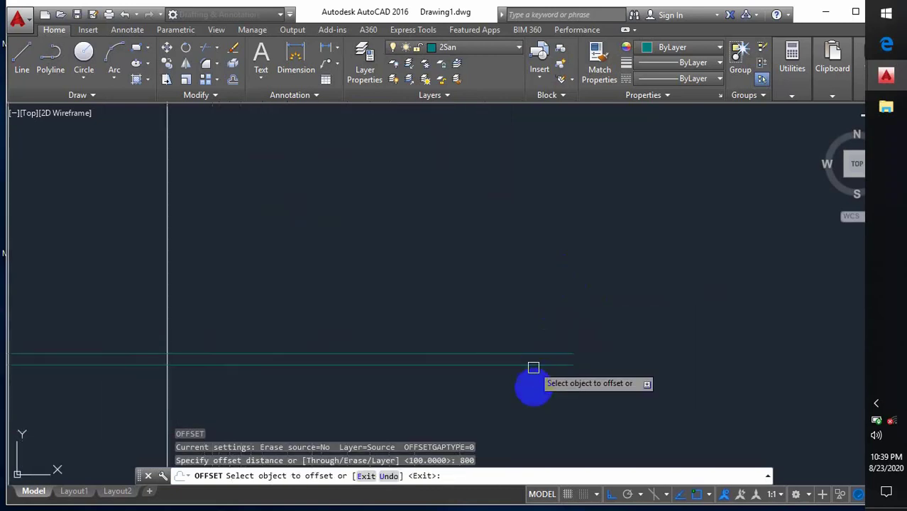
pyautogui.click(548, 362)
pyautogui.scroll(-3, 554, 355)
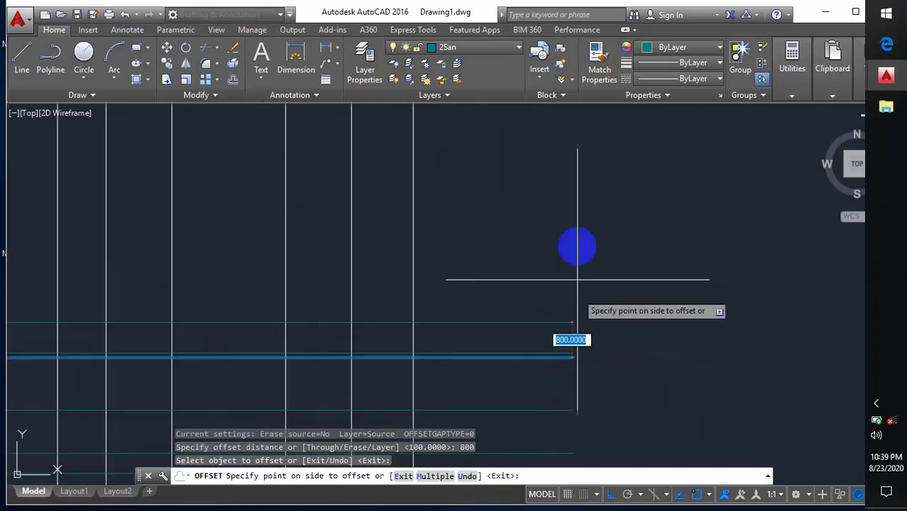
pyautogui.click(575, 238)
pyautogui.scroll(-5, 583, 257)
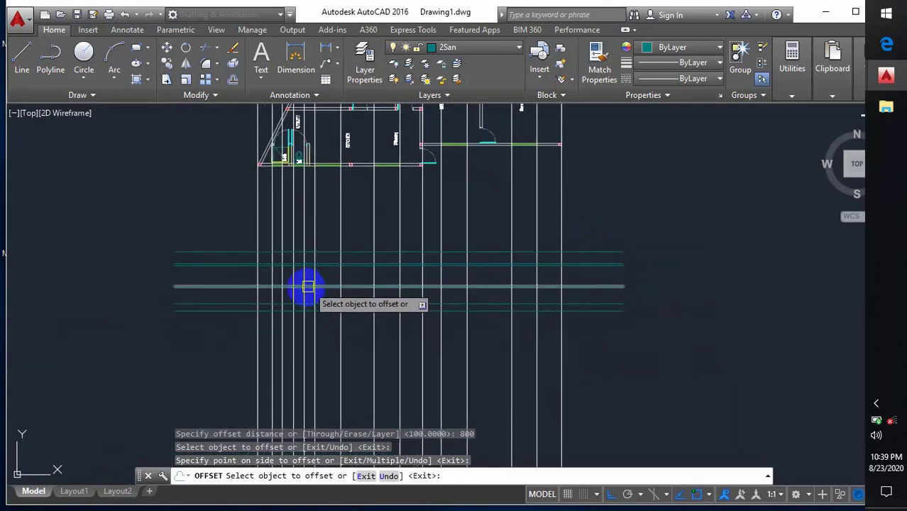
pyautogui.scroll(3, 297, 162)
pyautogui.scroll(-2, 340, 297)
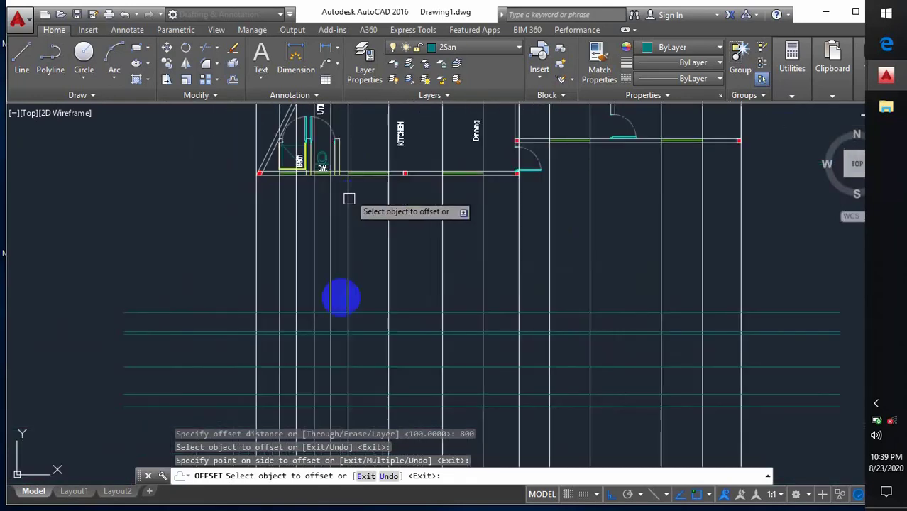
pyautogui.scroll(3, 330, 342)
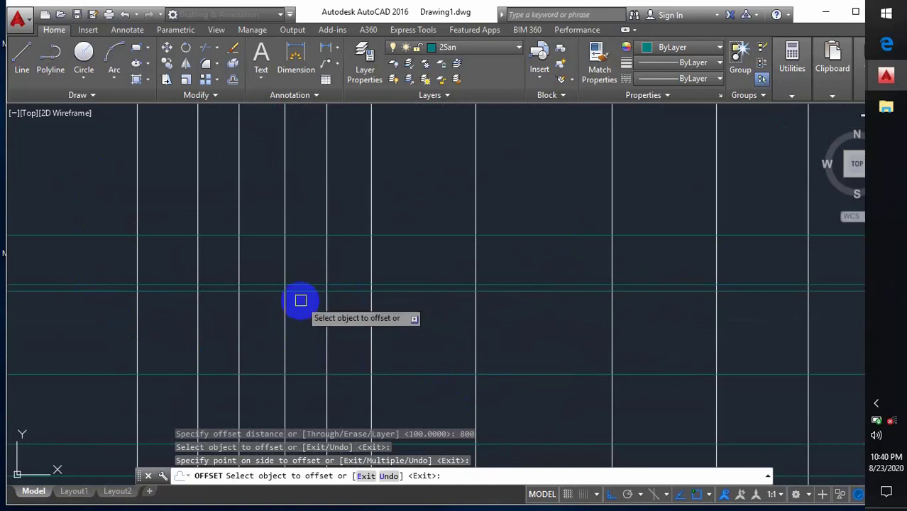
pyautogui.press('Return')
# Offset the lower line of the 100-unit-spaced horizontal pair 600 units upward.
pyautogui.press('Return')
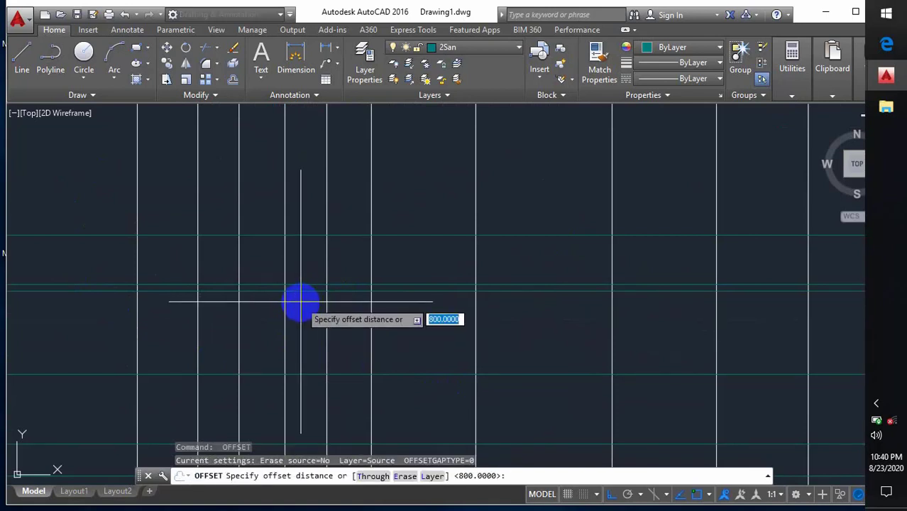
pyautogui.write('600')
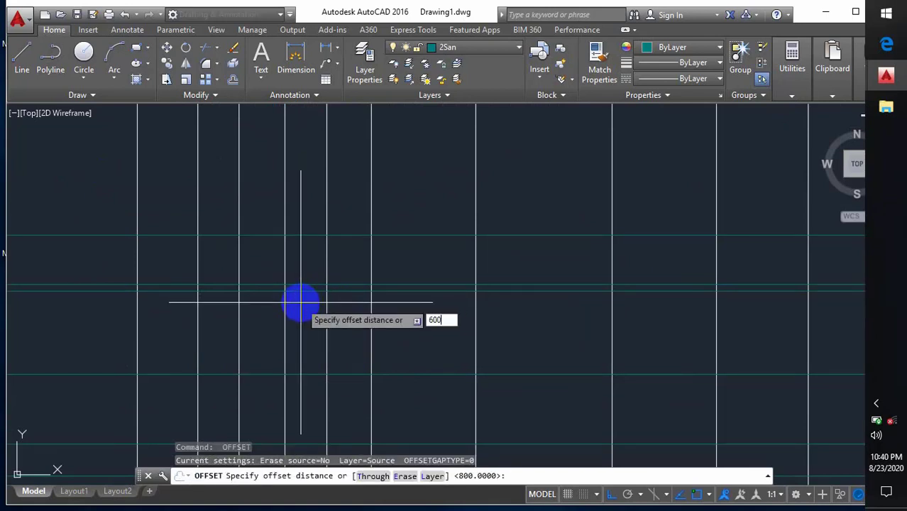
pyautogui.press('Return')
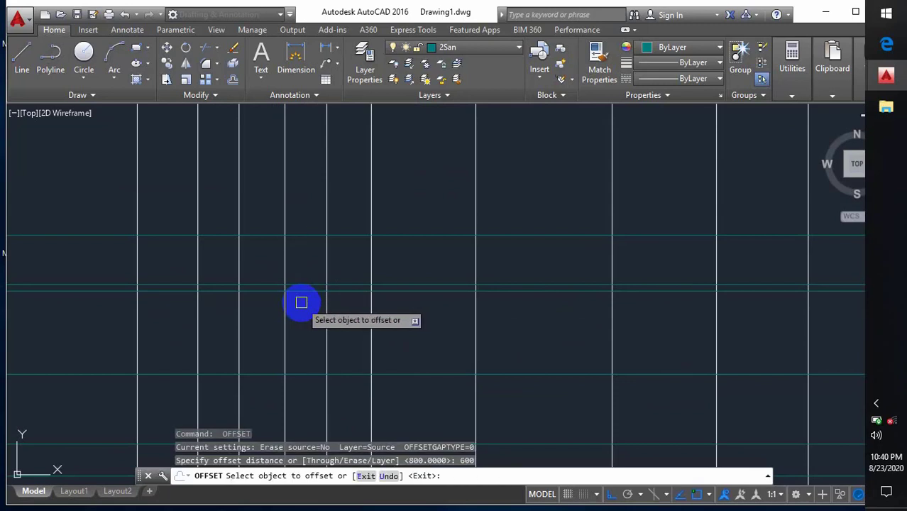
pyautogui.click(306, 291)
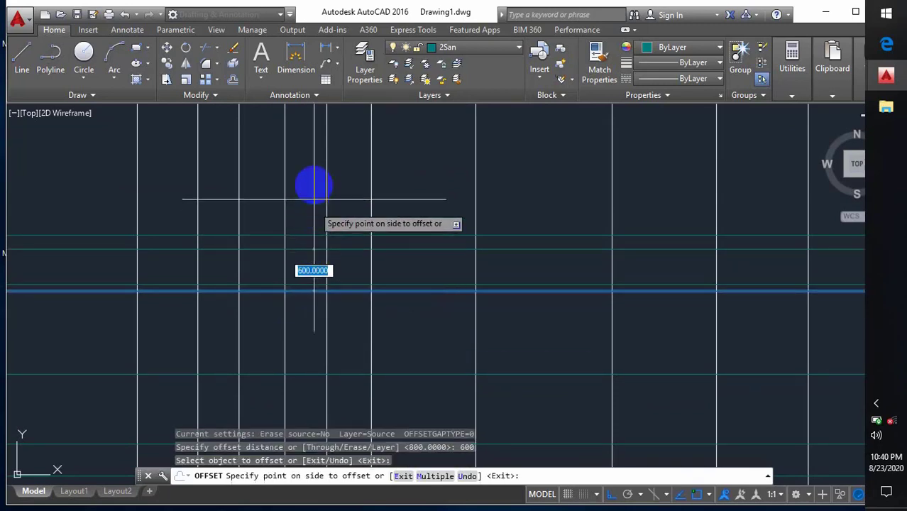
pyautogui.click(318, 174)
pyautogui.scroll(-2, 340, 295)
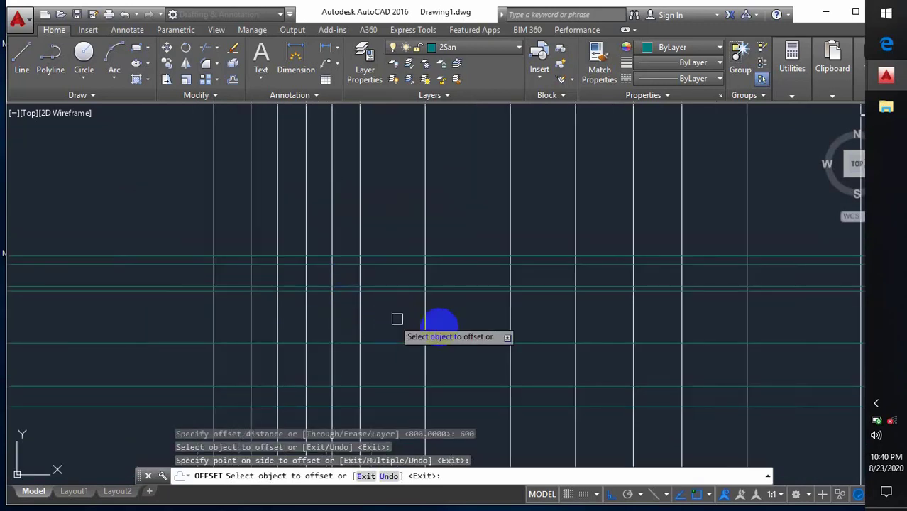
pyautogui.scroll(-2, 455, 330)
pyautogui.moveTo(627, 317); pyautogui.dragTo(399, 304, button='middle')
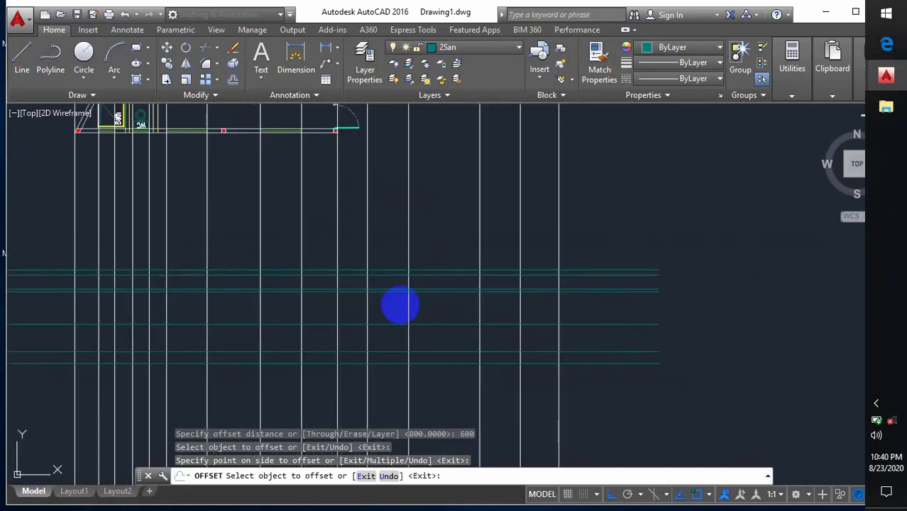
pyautogui.press('Escape')
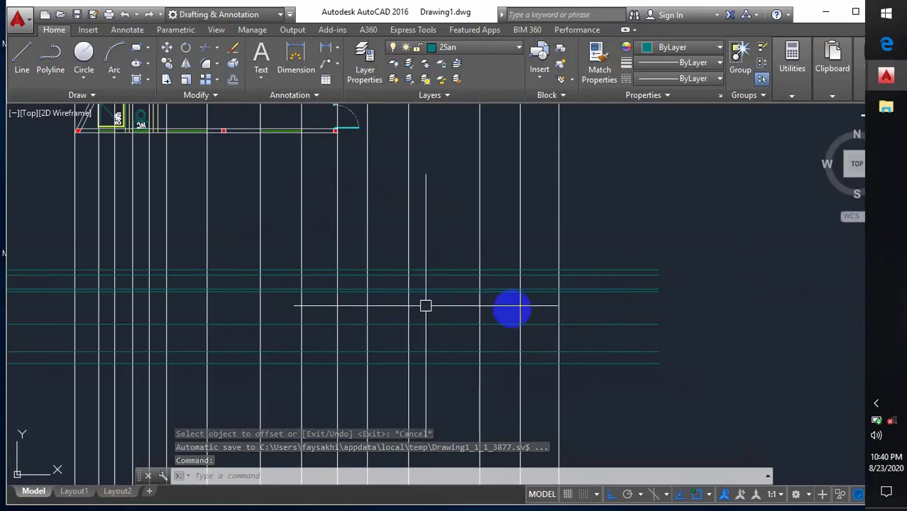
# Offset the rightmost vertical construction line 300 units outward to the right.
pyautogui.scroll(-3, 425, 306)
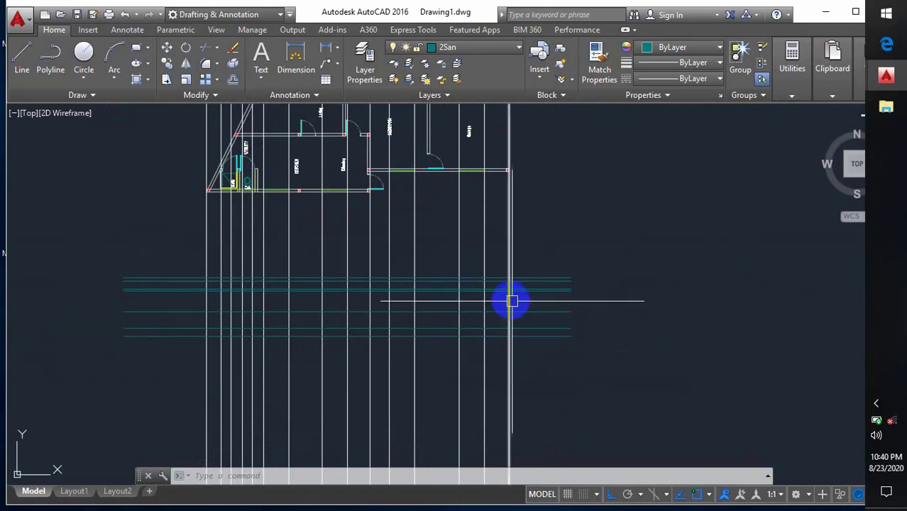
pyautogui.scroll(4, 518, 274)
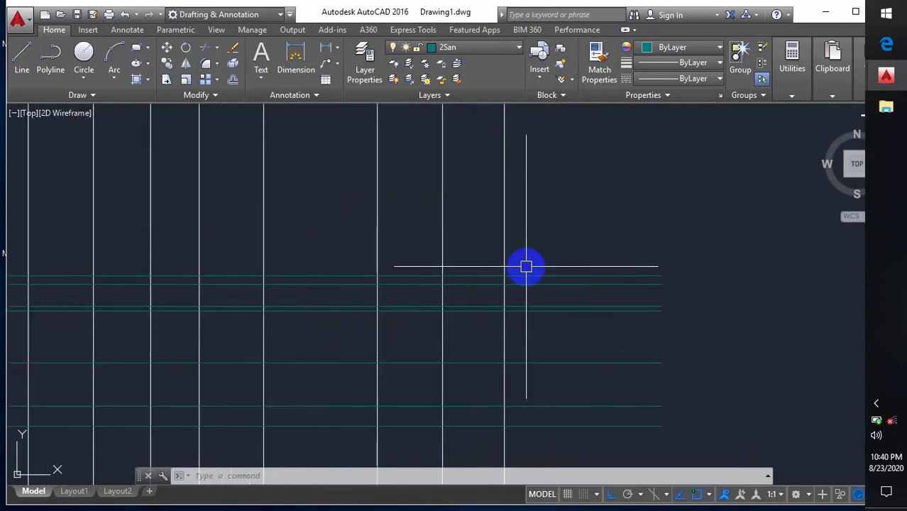
pyautogui.write('o')
pyautogui.press('Return')
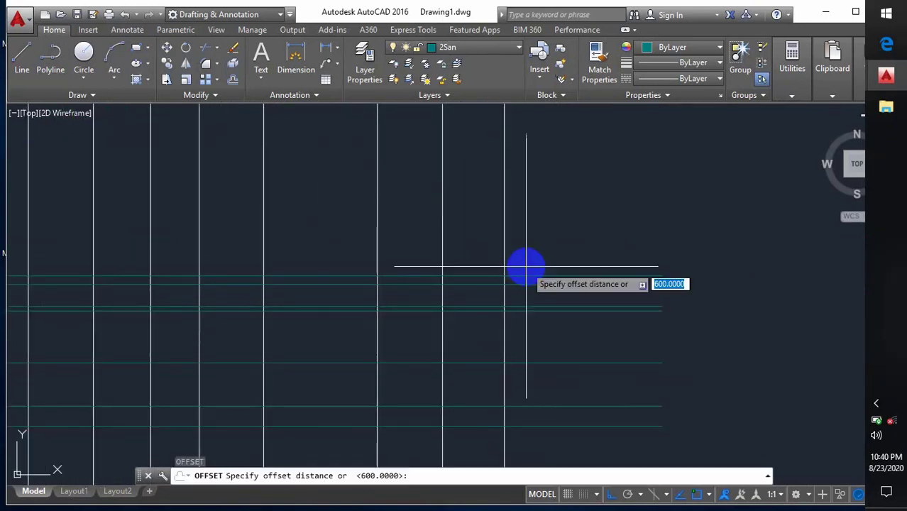
pyautogui.write('300')
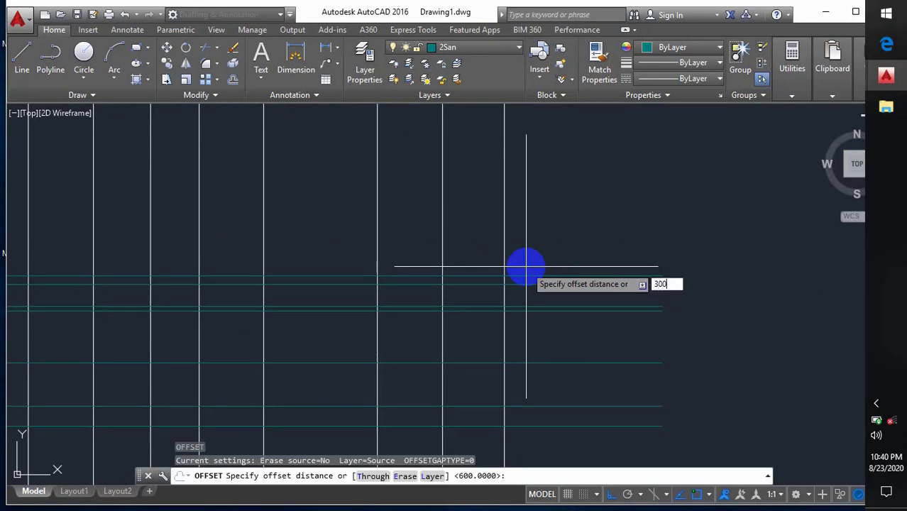
pyautogui.press('Return')
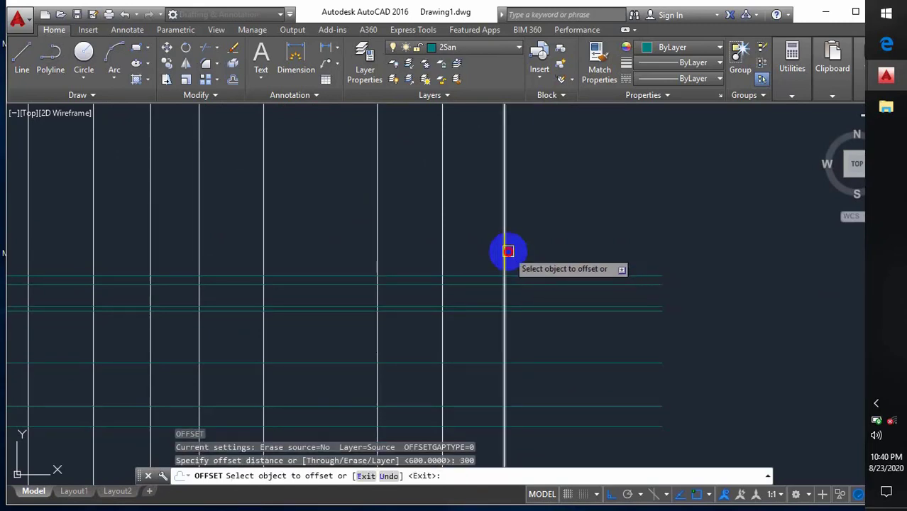
pyautogui.click(504, 252)
pyautogui.click(566, 254)
# Offset the leftmost vertical construction line 300 units outward to the left.
pyautogui.moveTo(340, 252); pyautogui.dragTo(583, 259, button='middle')
pyautogui.scroll(-2, 193, 229)
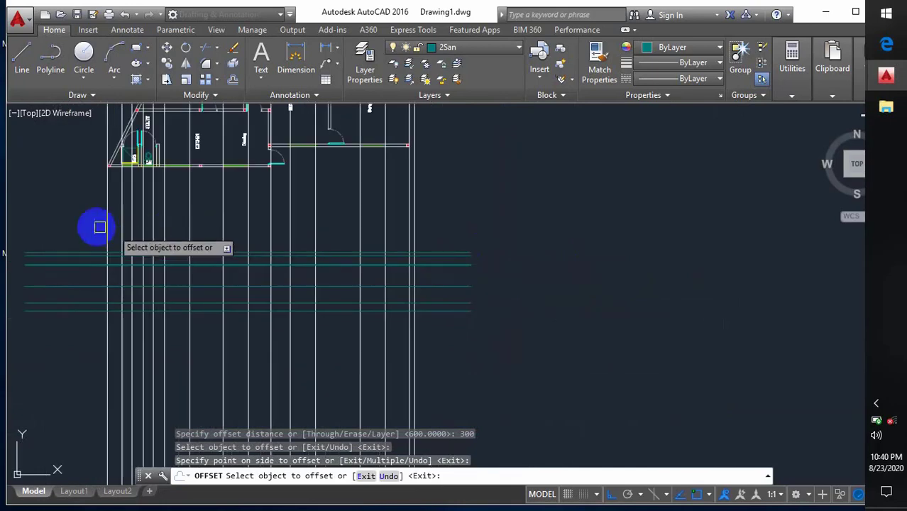
pyautogui.scroll(2, 103, 234)
pyautogui.click(118, 238)
pyautogui.click(81, 241)
pyautogui.scroll(-2, 196, 227)
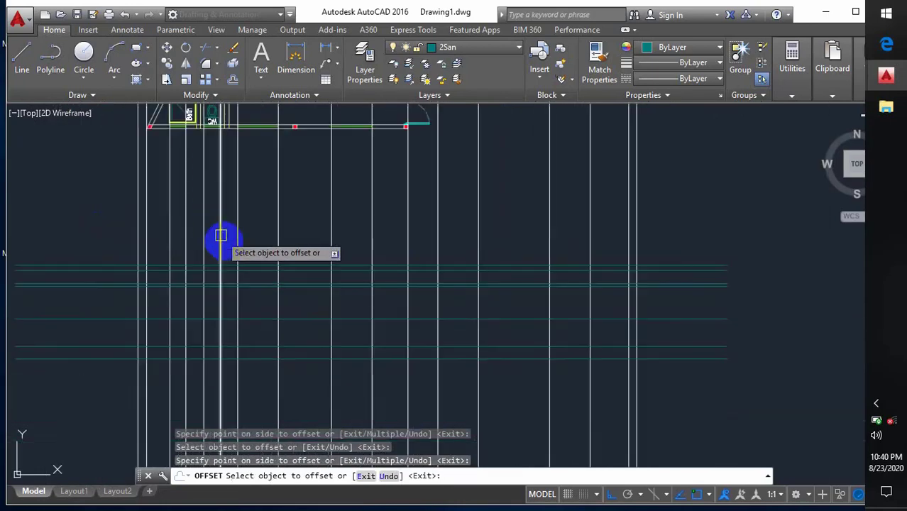
pyautogui.press('Escape')
pyautogui.moveTo(334, 300); pyautogui.dragTo(337, 255, button='middle')
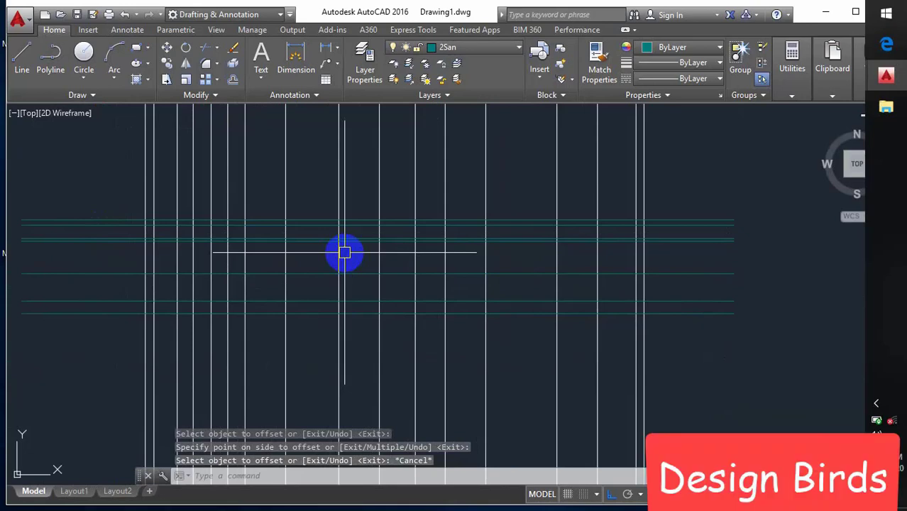
pyautogui.scroll(-2, 346, 289)
pyautogui.scroll(2, 353, 286)
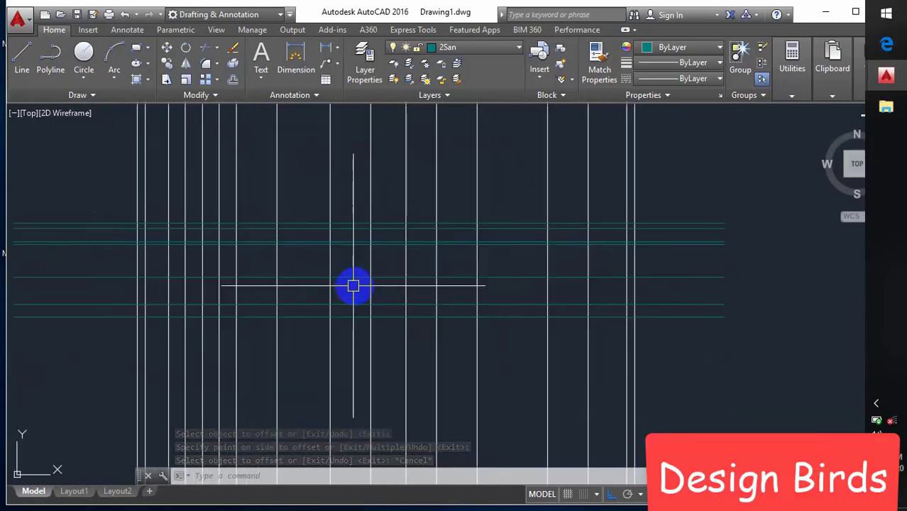
pyautogui.moveTo(353, 285); pyautogui.dragTo(358, 317, button='middle')
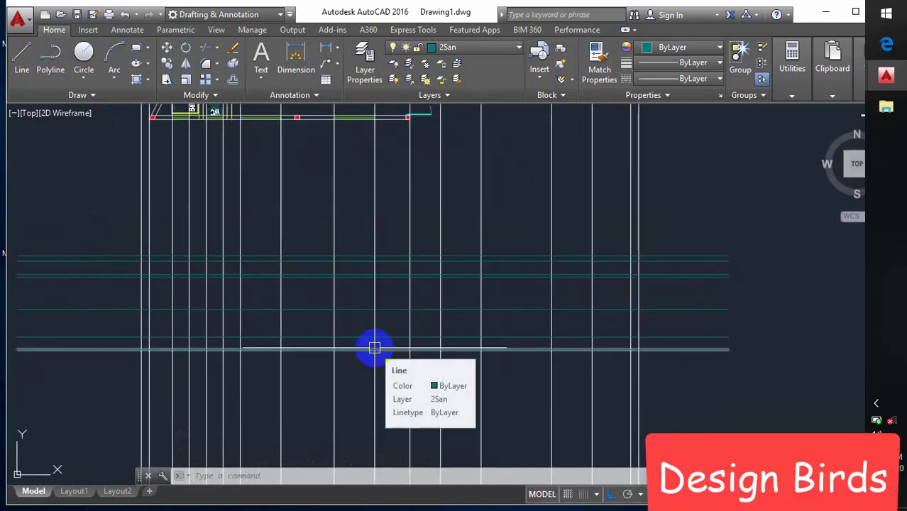
pyautogui.click(358, 347)
pyautogui.press('Delete')
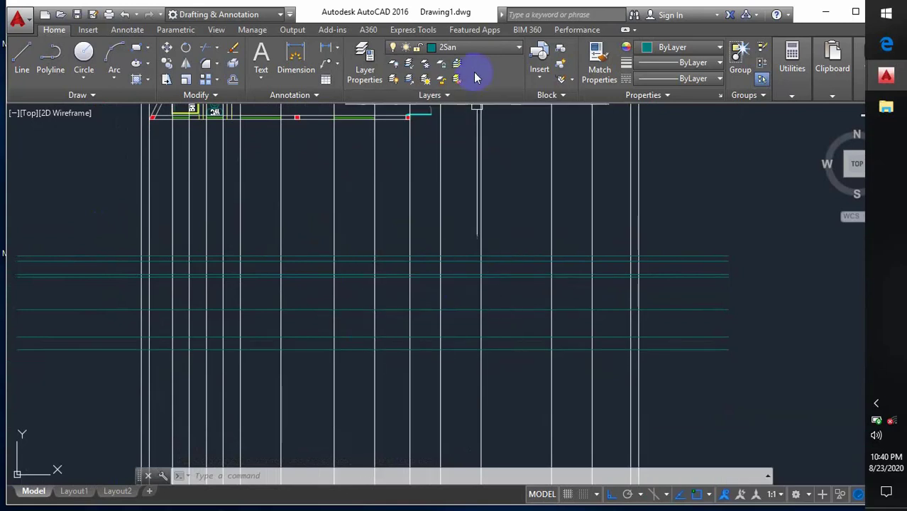
pyautogui.click(481, 53)
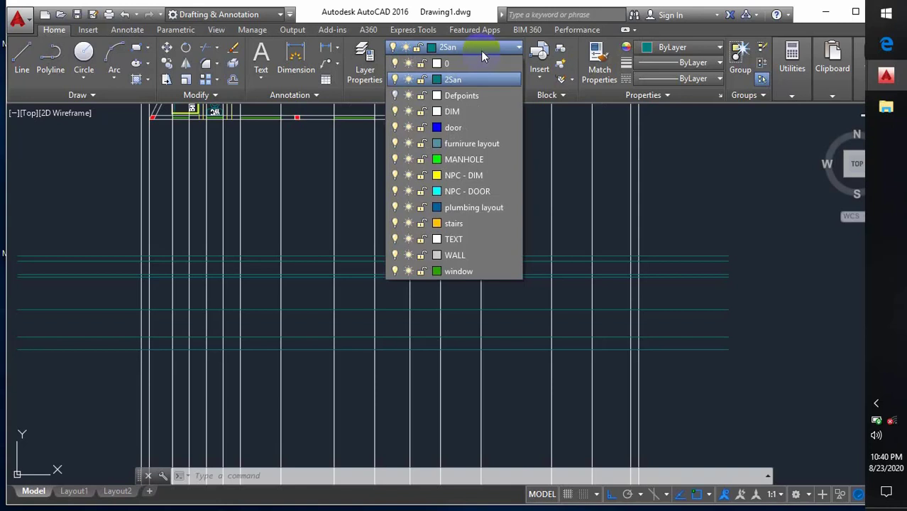
pyautogui.click(480, 50)
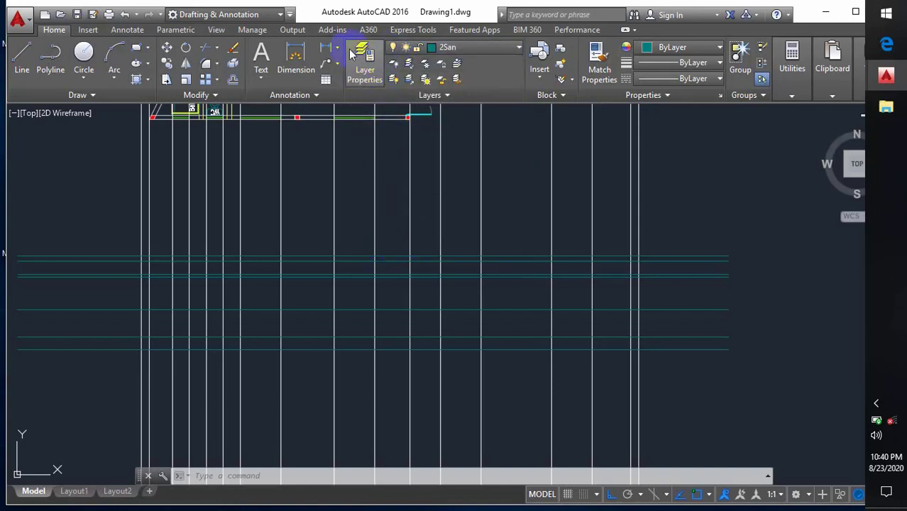
# Create a new layer named ELEVATION with the colour white.
pyautogui.click(359, 66)
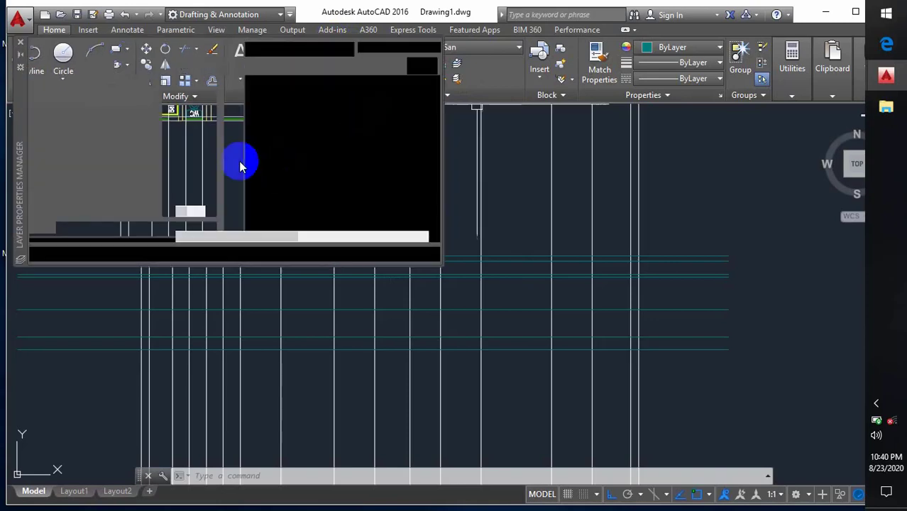
pyautogui.doubleClick(19, 88)
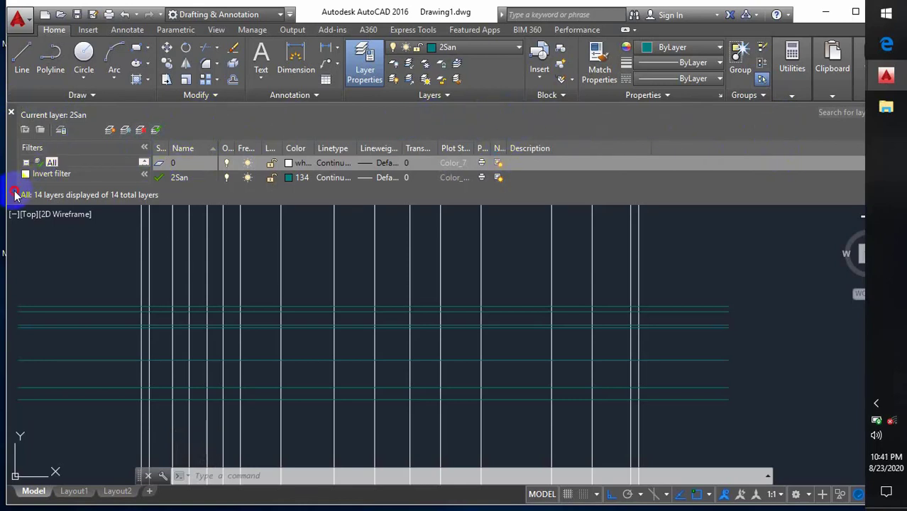
pyautogui.moveTo(15, 195)
pyautogui.mouseDown()
pyautogui.moveTo(41, 203)
pyautogui.moveTo(67, 234)
pyautogui.moveTo(139, 243)
pyautogui.moveTo(116, 188)
pyautogui.moveTo(116, 199)
pyautogui.mouseUp()
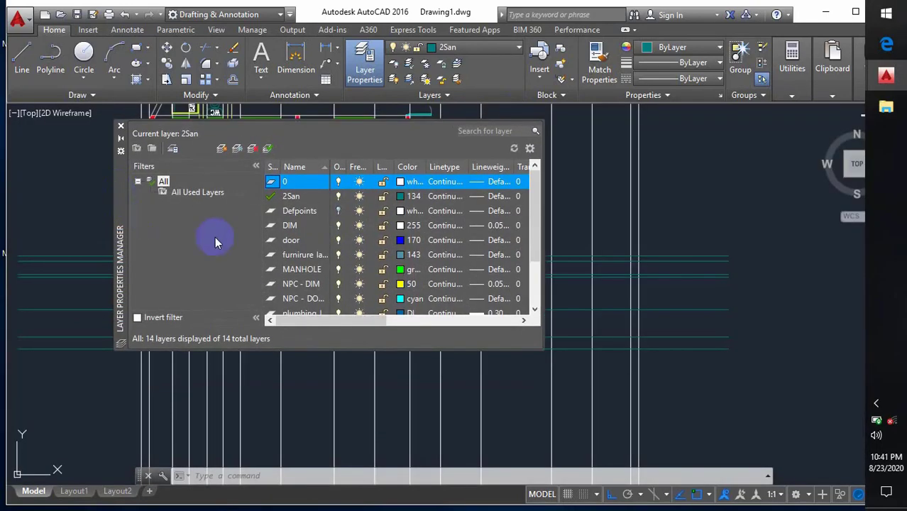
pyautogui.click(222, 149)
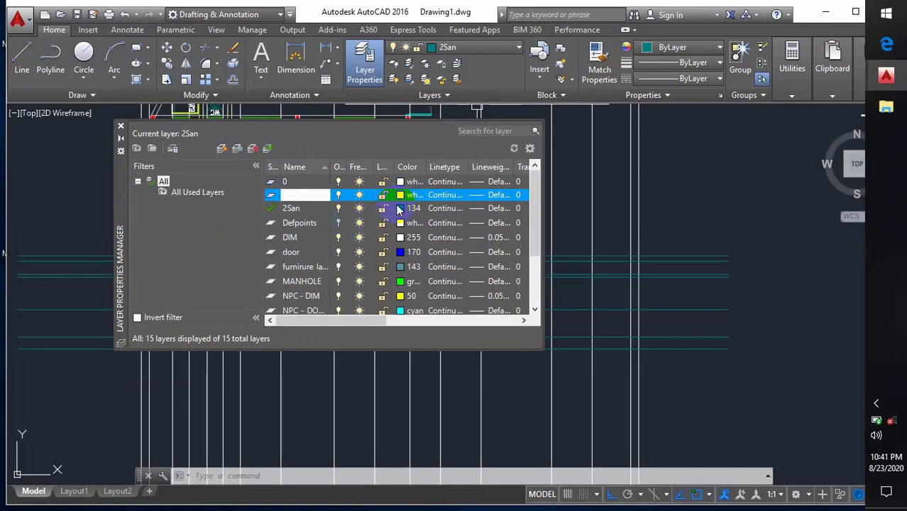
pyautogui.click(412, 195)
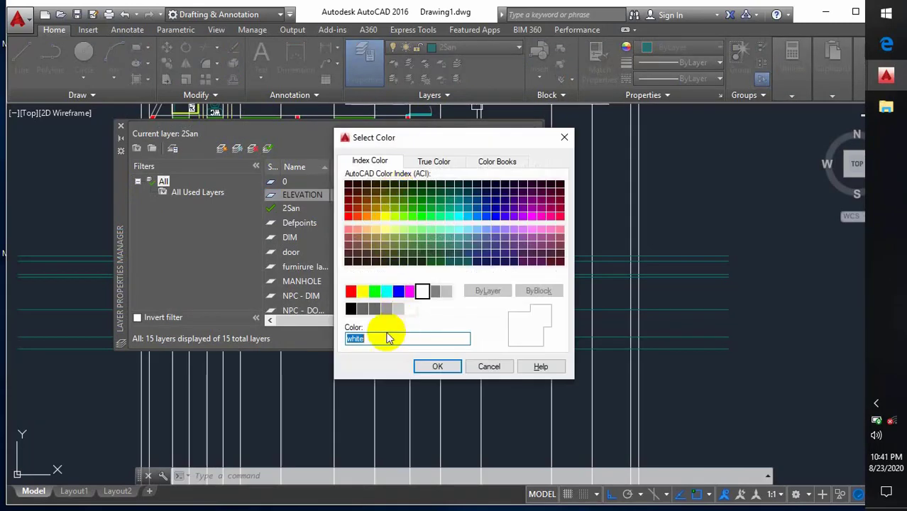
pyautogui.click(437, 366)
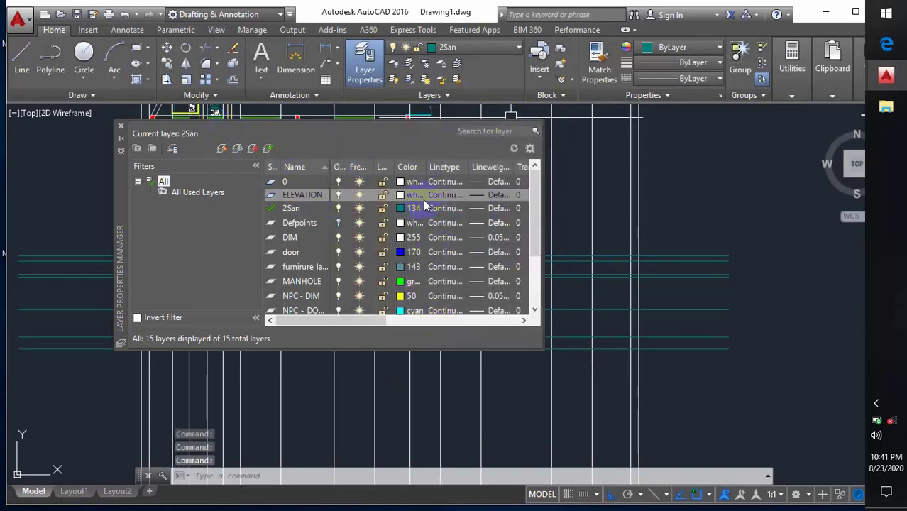
pyautogui.click(119, 129)
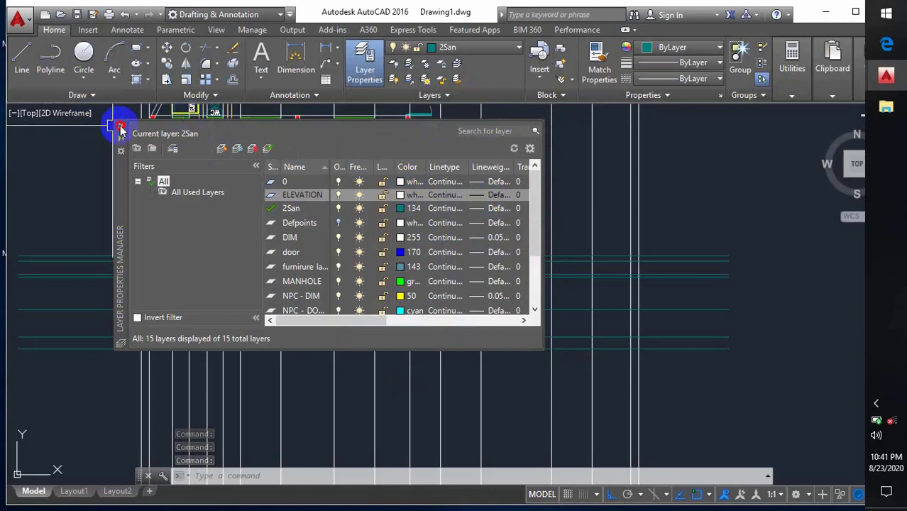
# Examine the grid of projected vertical lines and horizontal level lines that frames the elevation below the floor plan.
pyautogui.scroll(-2, 334, 290)
pyautogui.scroll(2, 331, 308)
pyautogui.moveTo(283, 330); pyautogui.dragTo(302, 316, button='middle')
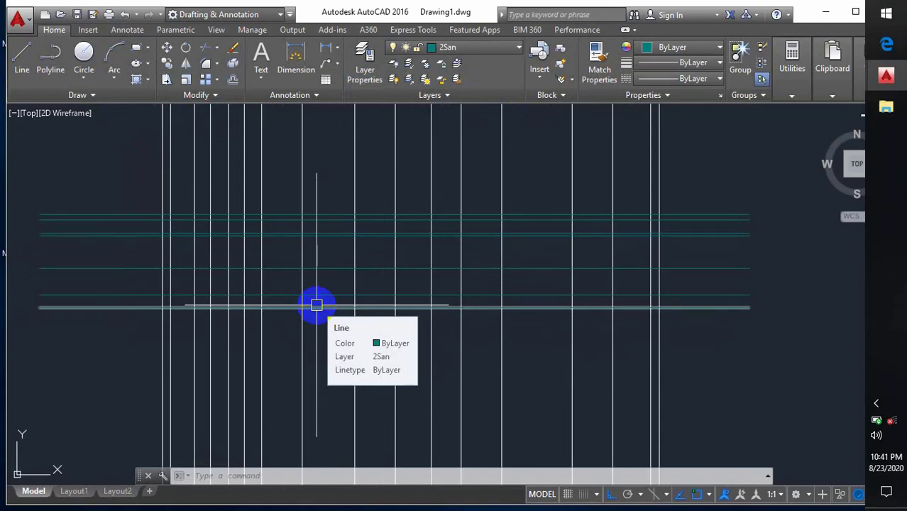
pyautogui.scroll(-3, 319, 309)
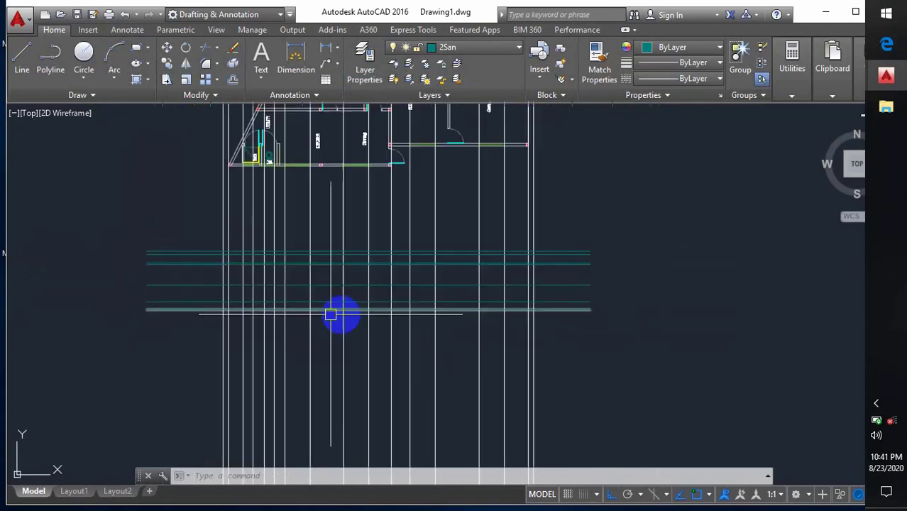
pyautogui.scroll(2, 249, 298)
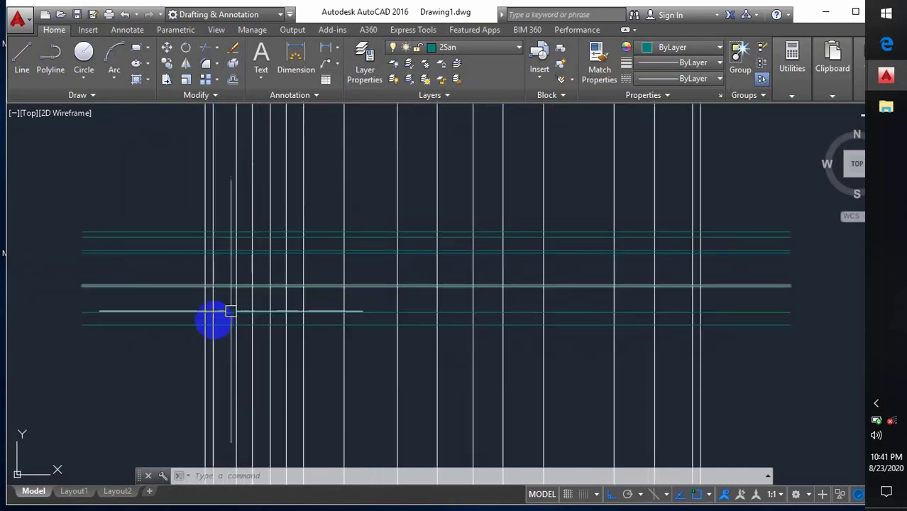
pyautogui.scroll(2, 390, 338)
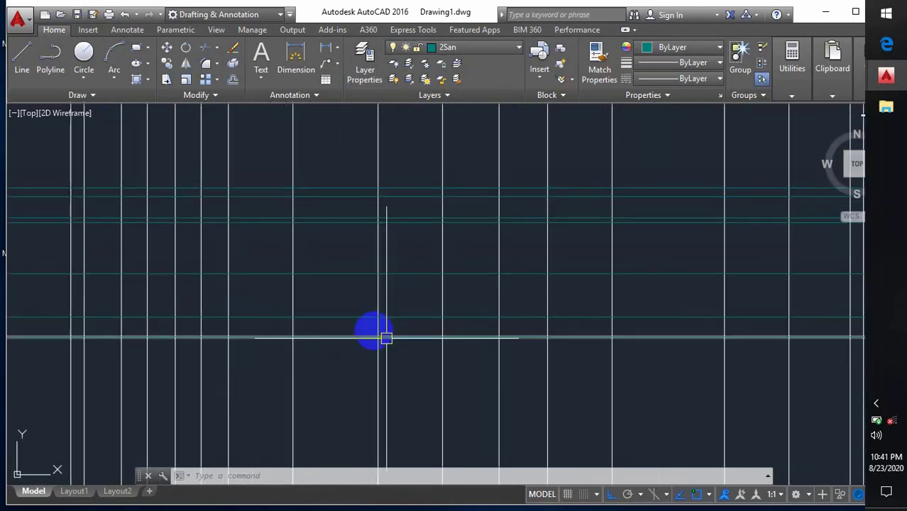
pyautogui.scroll(-3, 419, 333)
pyautogui.scroll(3, 660, 319)
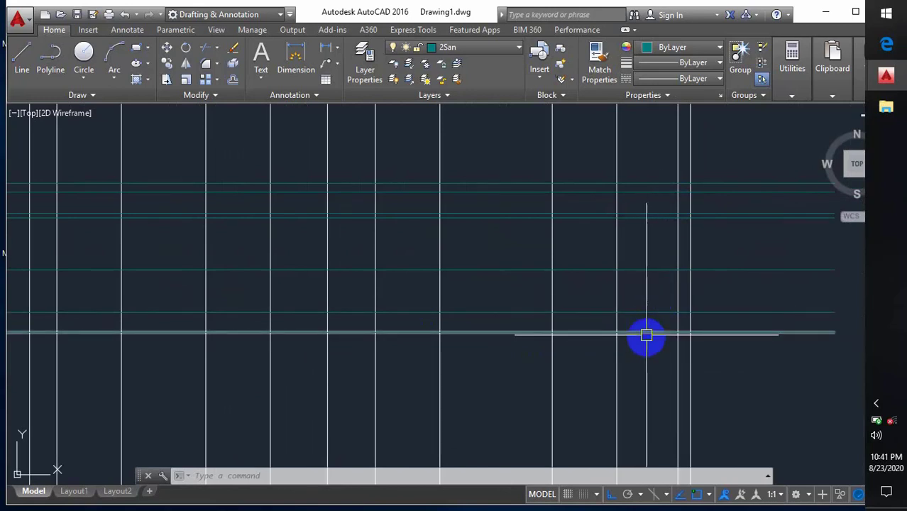
pyautogui.scroll(-2, 664, 328)
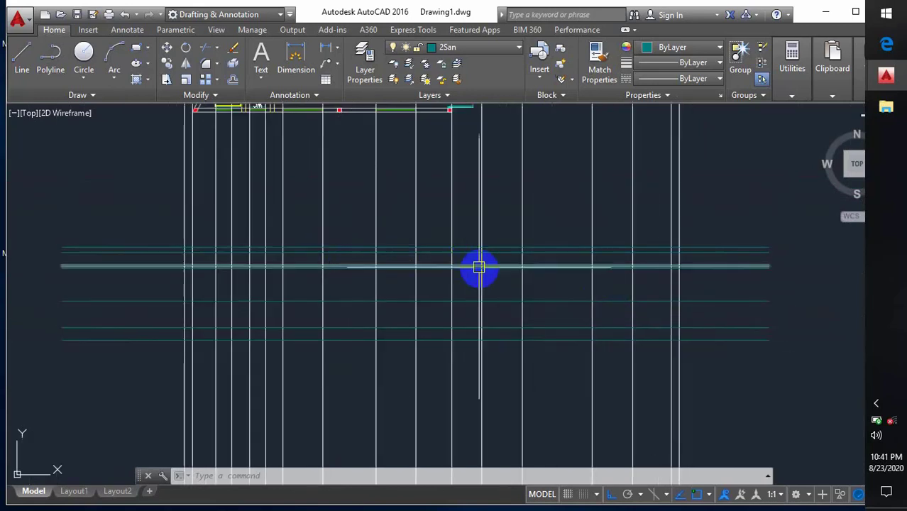
pyautogui.scroll(-2, 479, 267)
pyautogui.scroll(2, 348, 290)
pyautogui.moveTo(366, 297); pyautogui.dragTo(308, 305, button='middle')
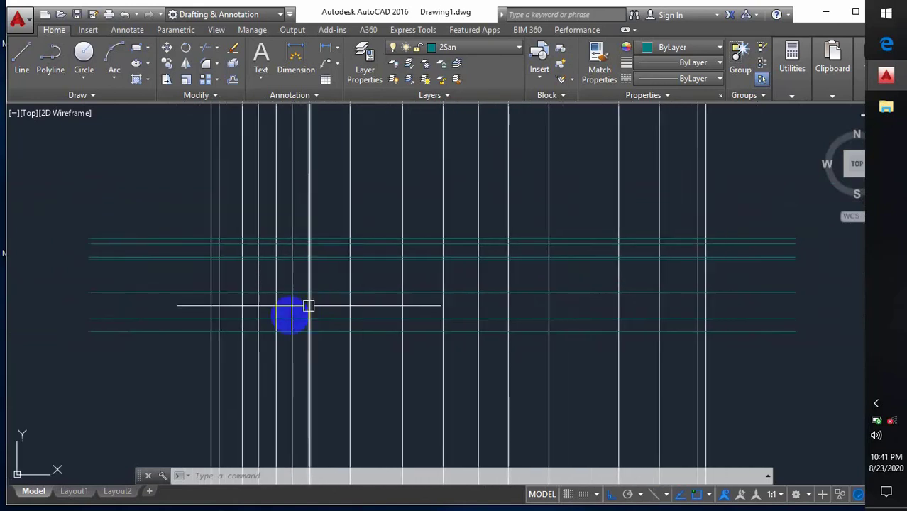
# Start a line from a point on the leftmost vertical construction line, toward the rightmost one.
pyautogui.moveTo(502, 354); pyautogui.dragTo(466, 351, button='middle')
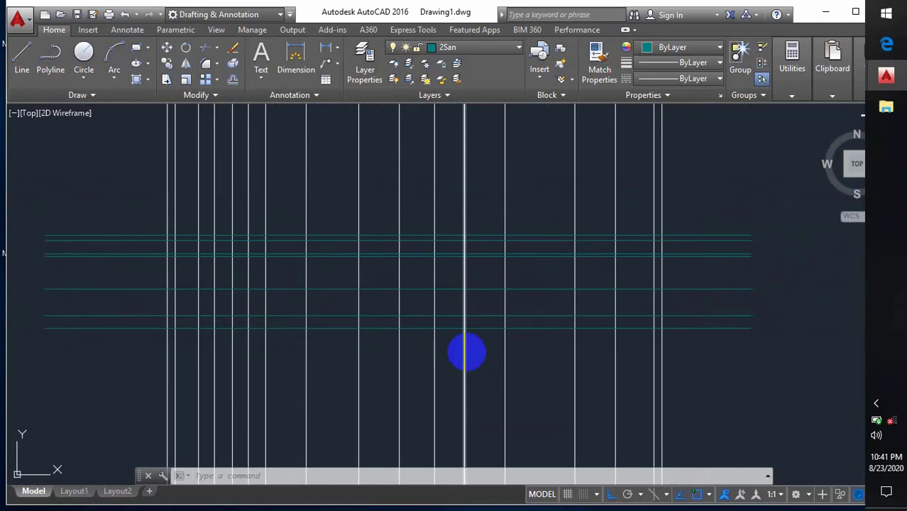
pyautogui.write('l')
pyautogui.press('Return')
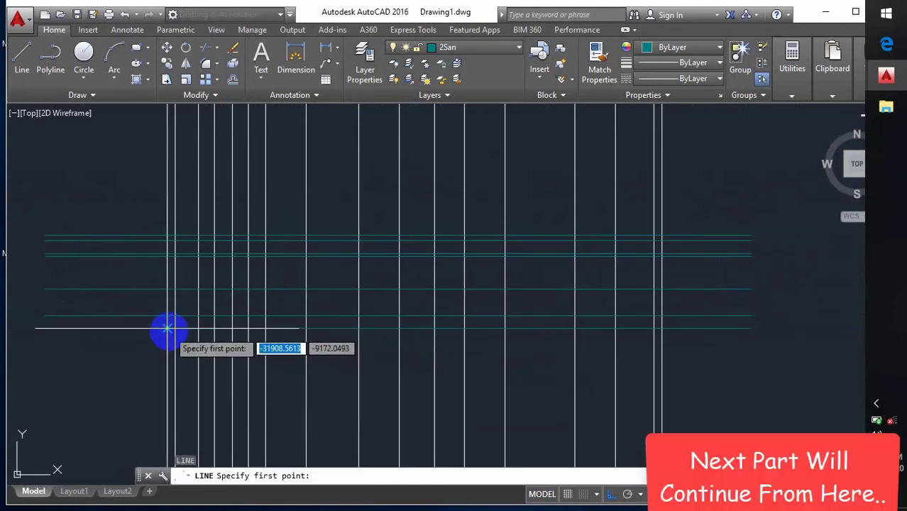
pyautogui.click(167, 294)
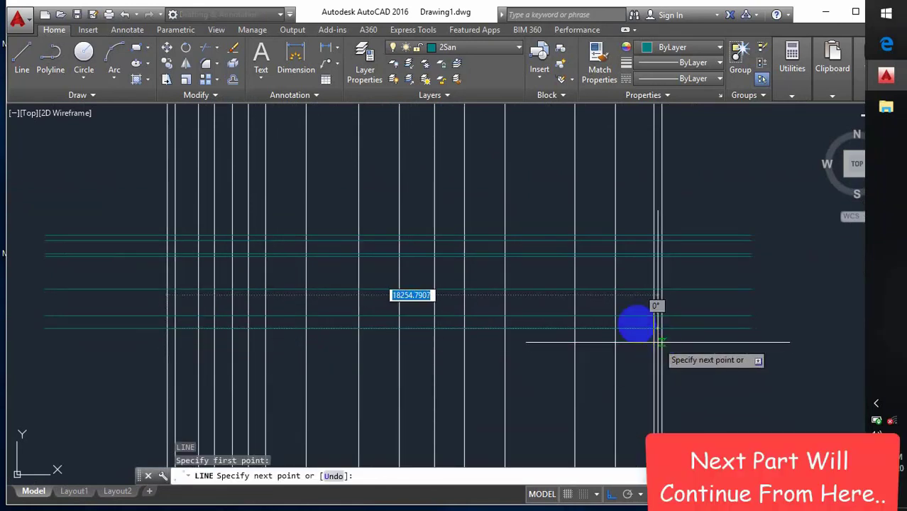